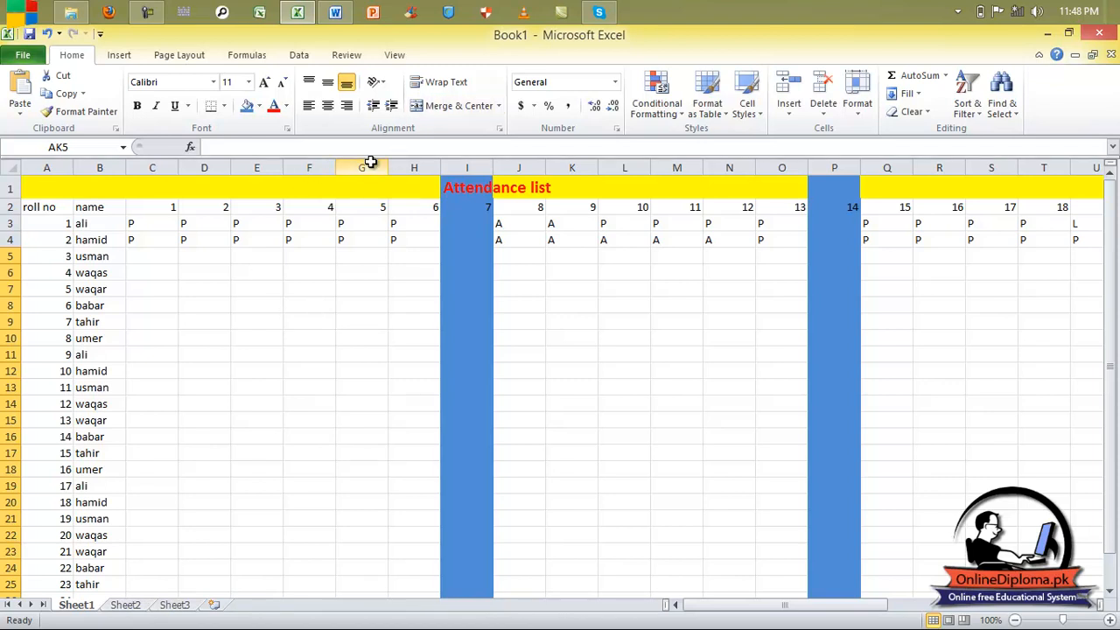
Insert a new blank worksheet, Sheet4, from Sheet1's tab menu.
right_click(88, 608)
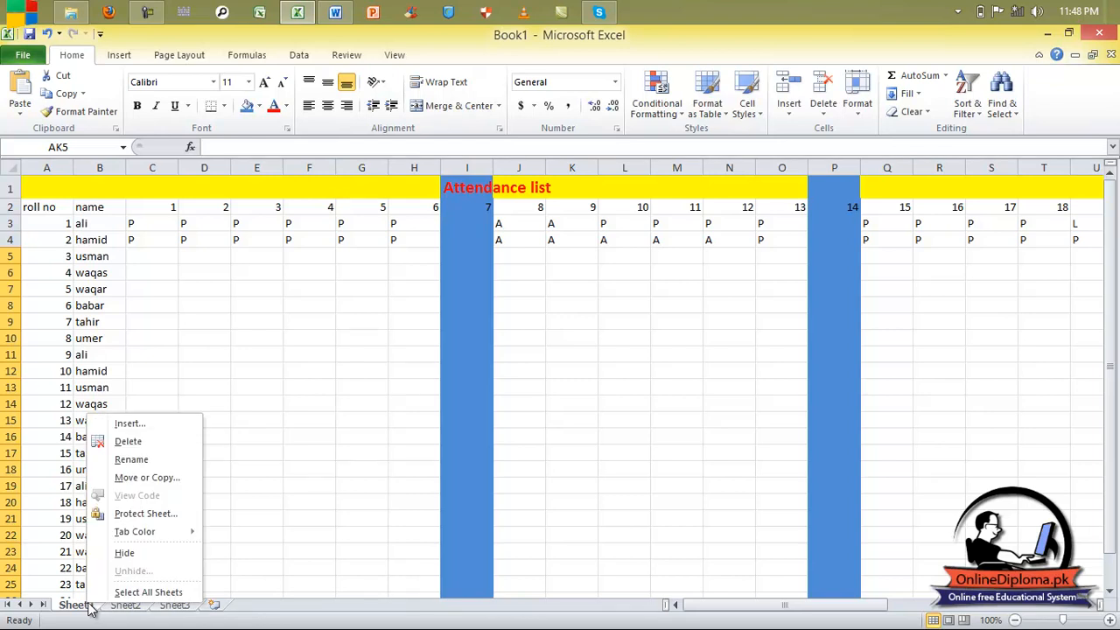
click(147, 428)
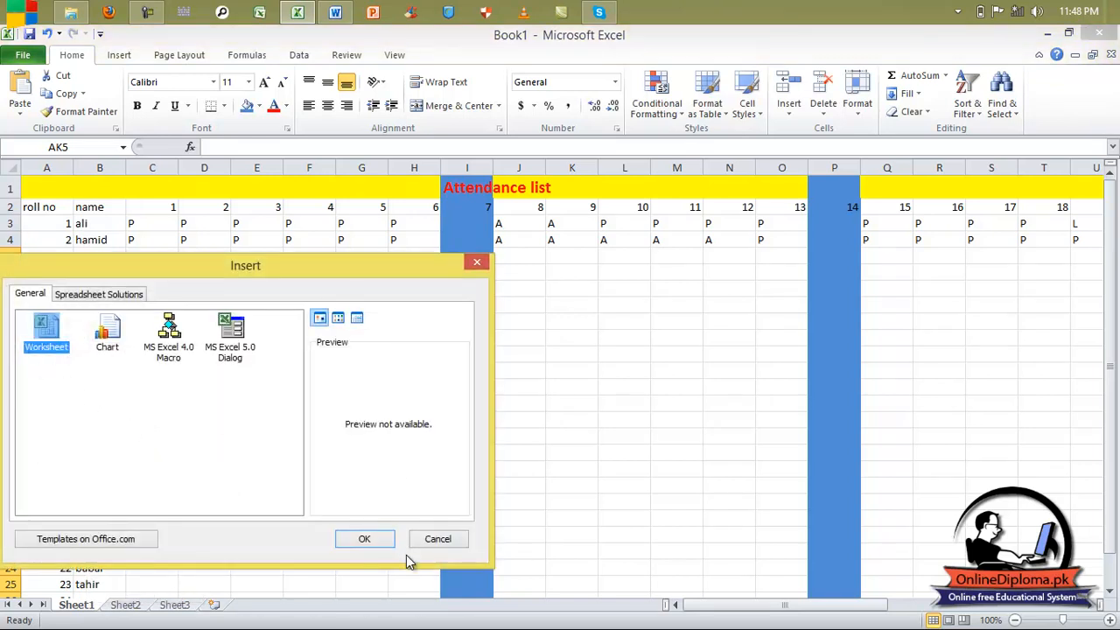
click(376, 538)
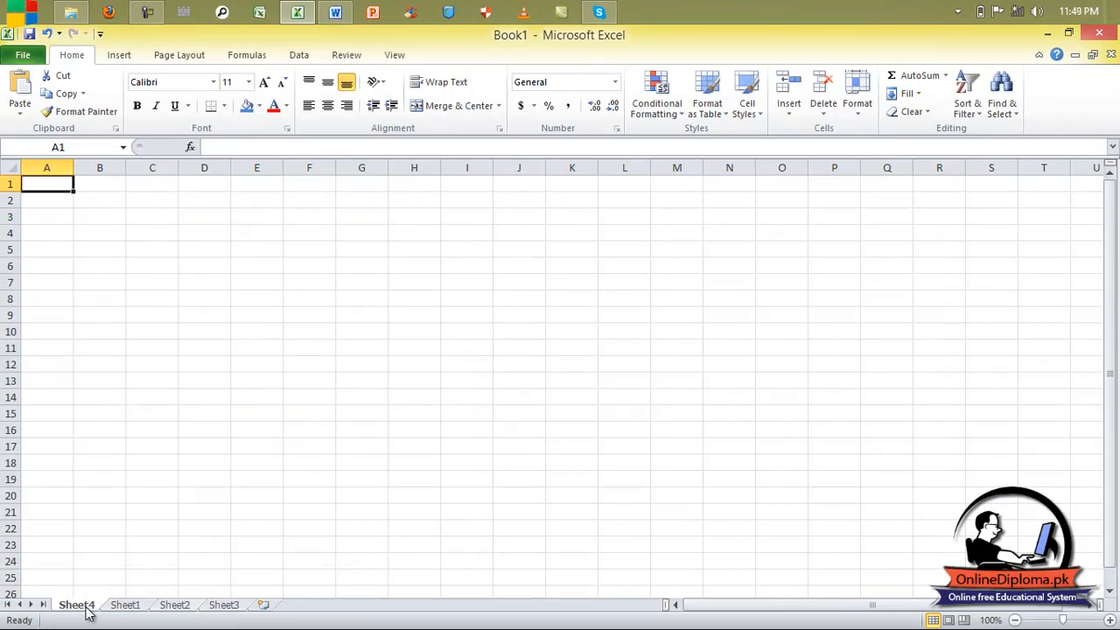
Move Sheet4 to the end of the tabs, after Sheet3.
click(114, 606)
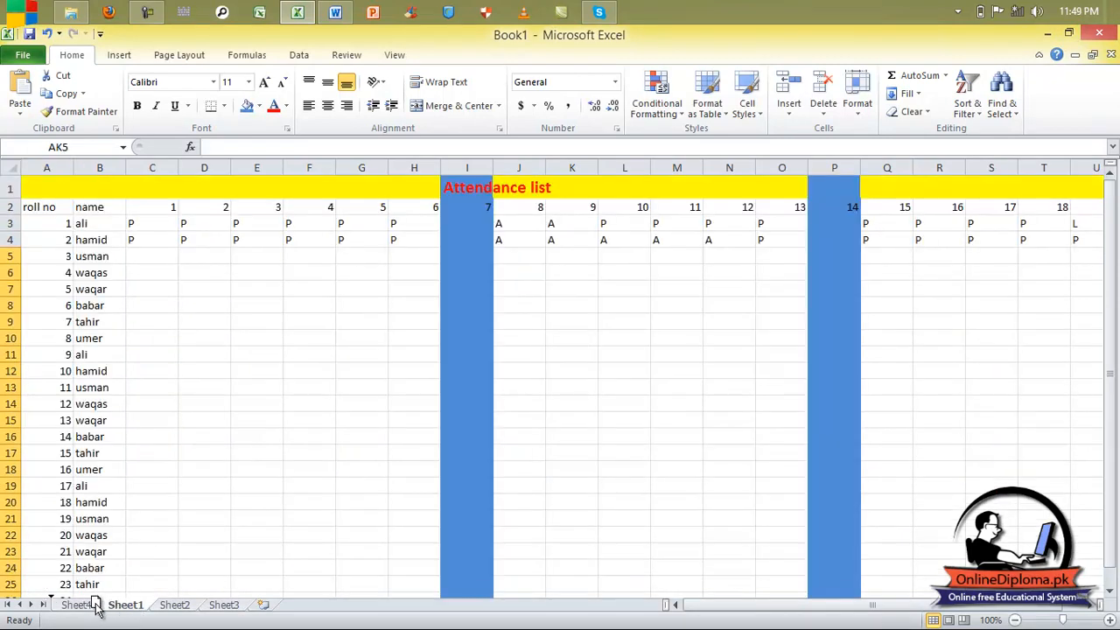
drag(77, 604, 177, 613)
click(125, 607)
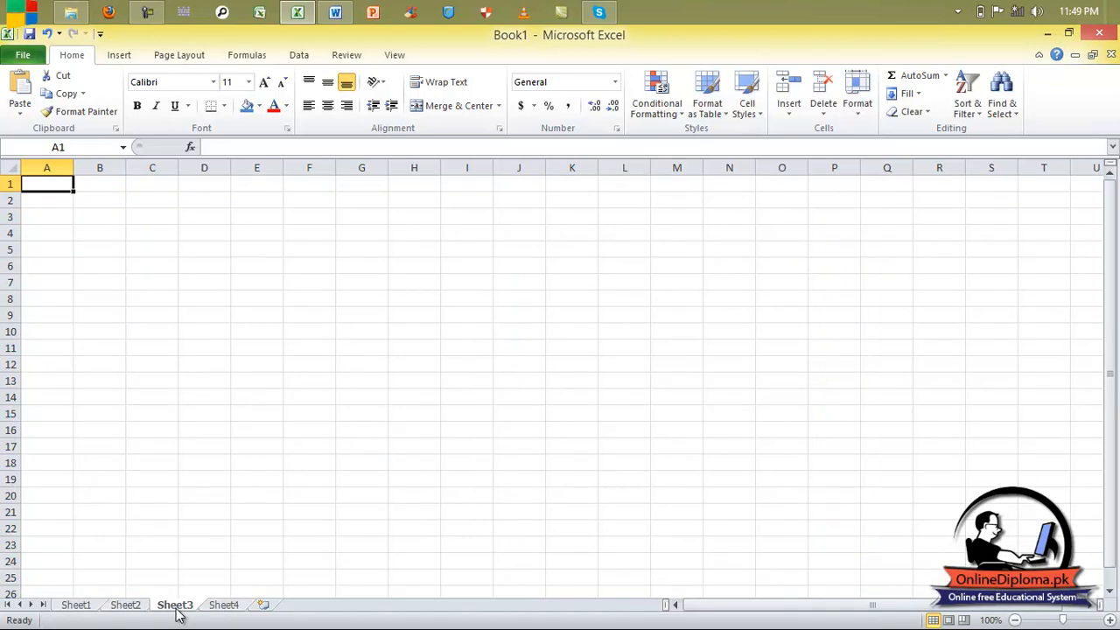
Check Sheet1 through Sheet4, ending on Sheet1's attendance list.
click(76, 605)
click(131, 605)
click(179, 606)
click(226, 607)
click(72, 607)
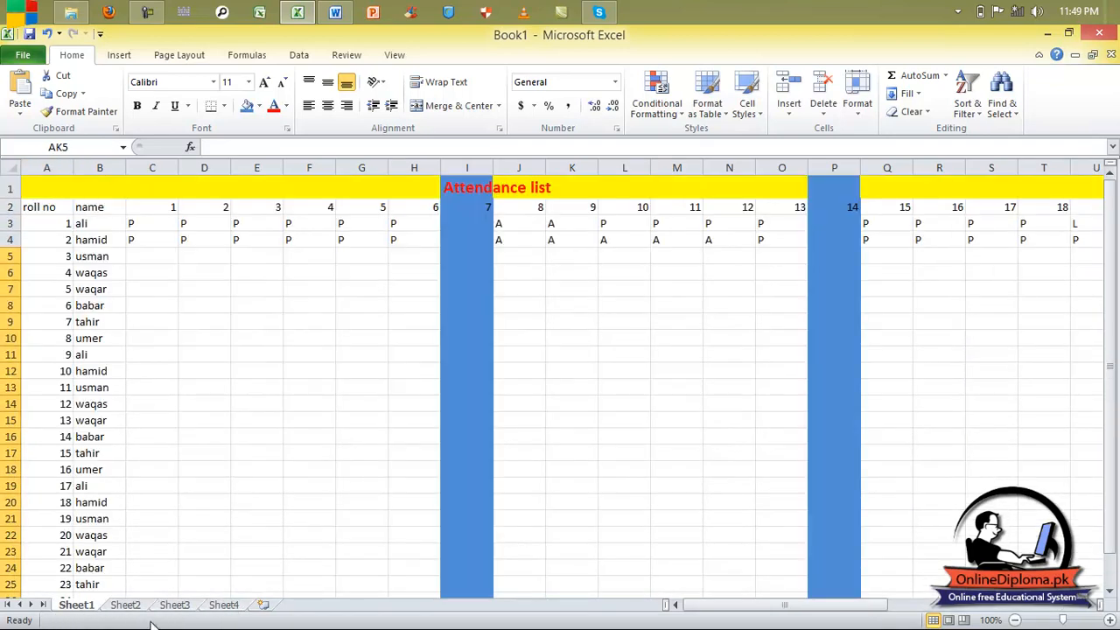
right_click(86, 607)
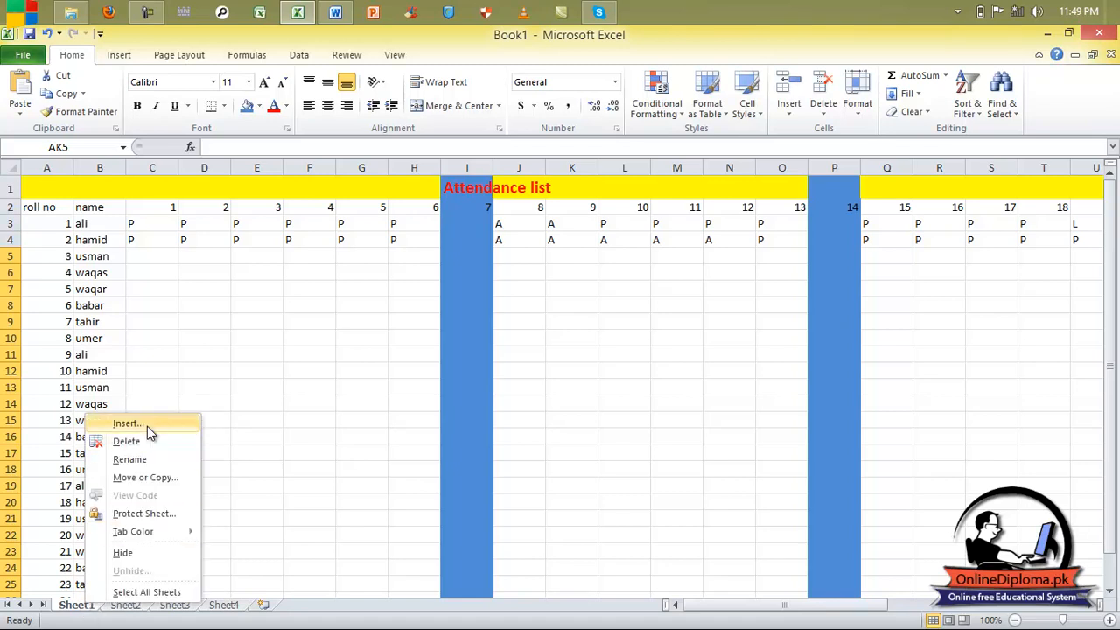
click(121, 55)
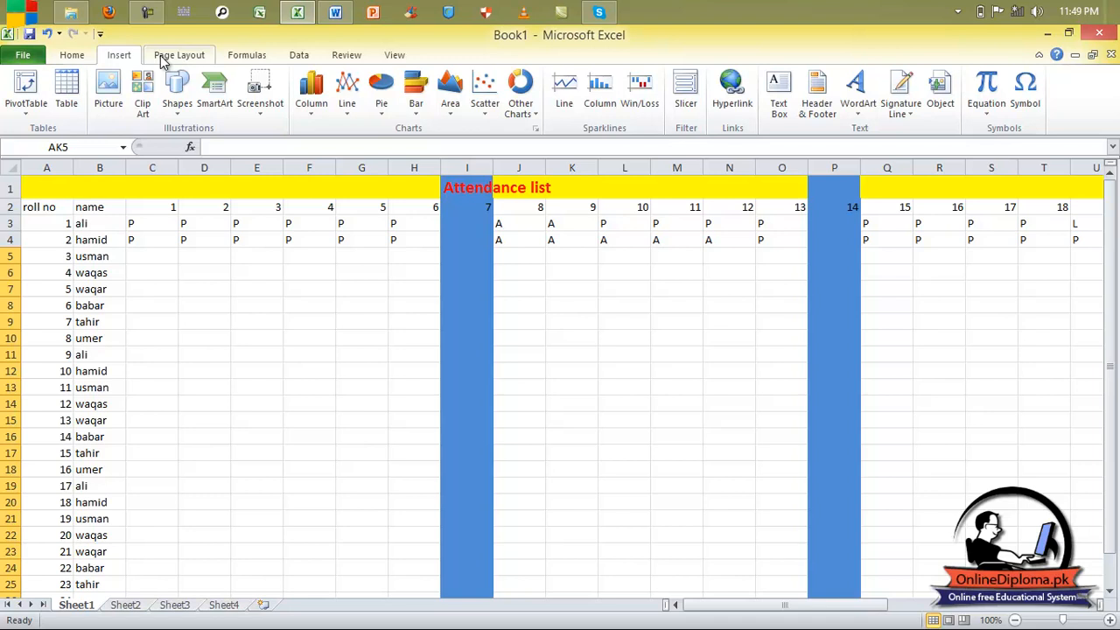
click(163, 60)
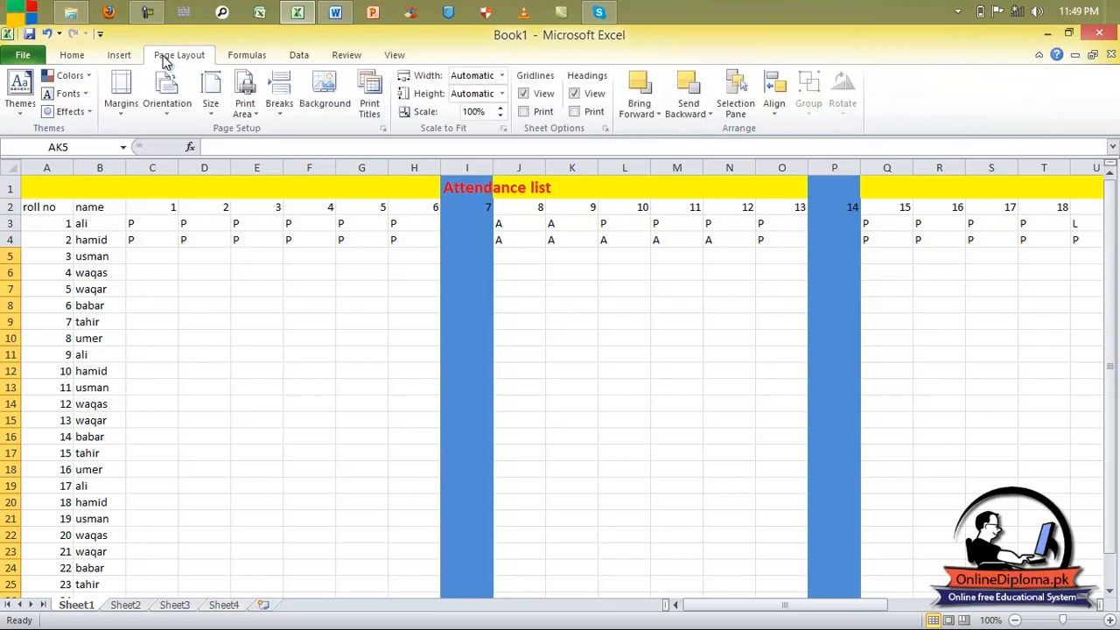
click(299, 59)
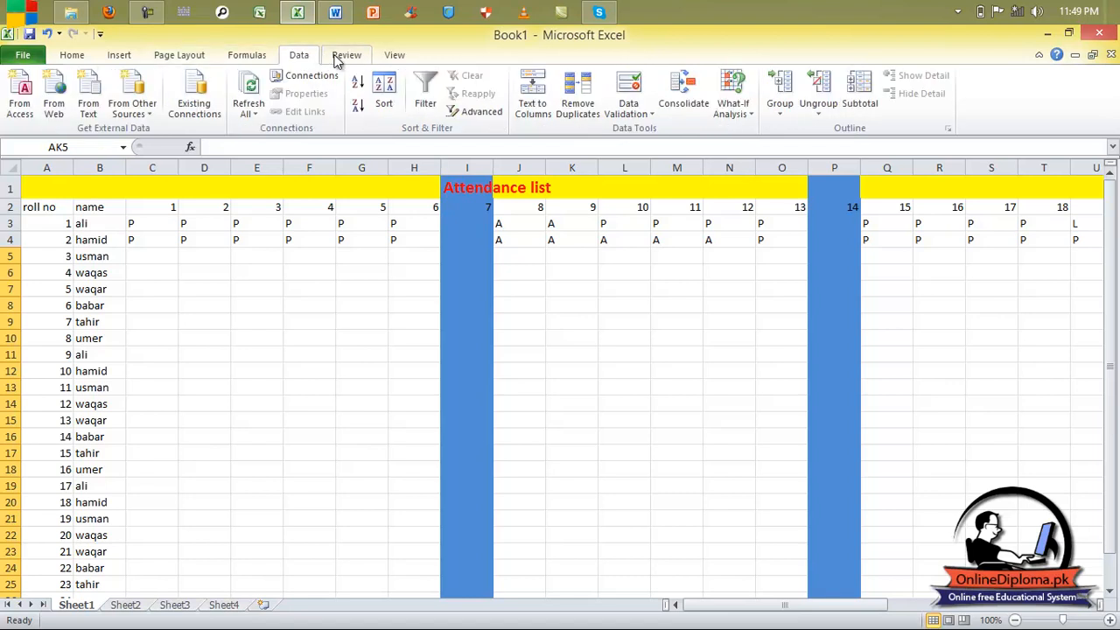
click(342, 57)
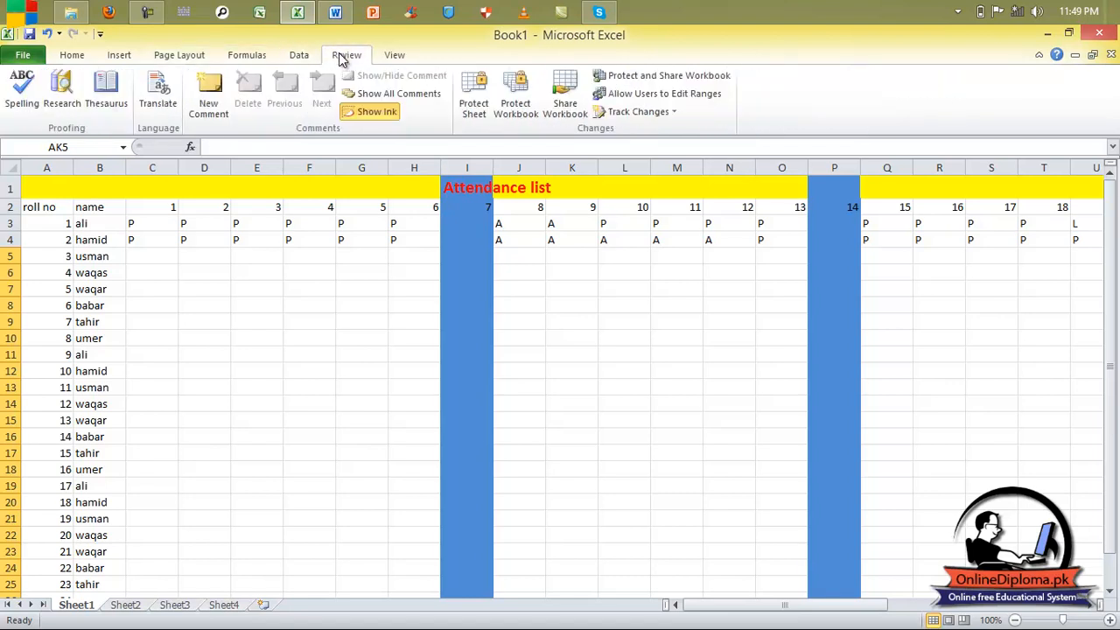
click(73, 56)
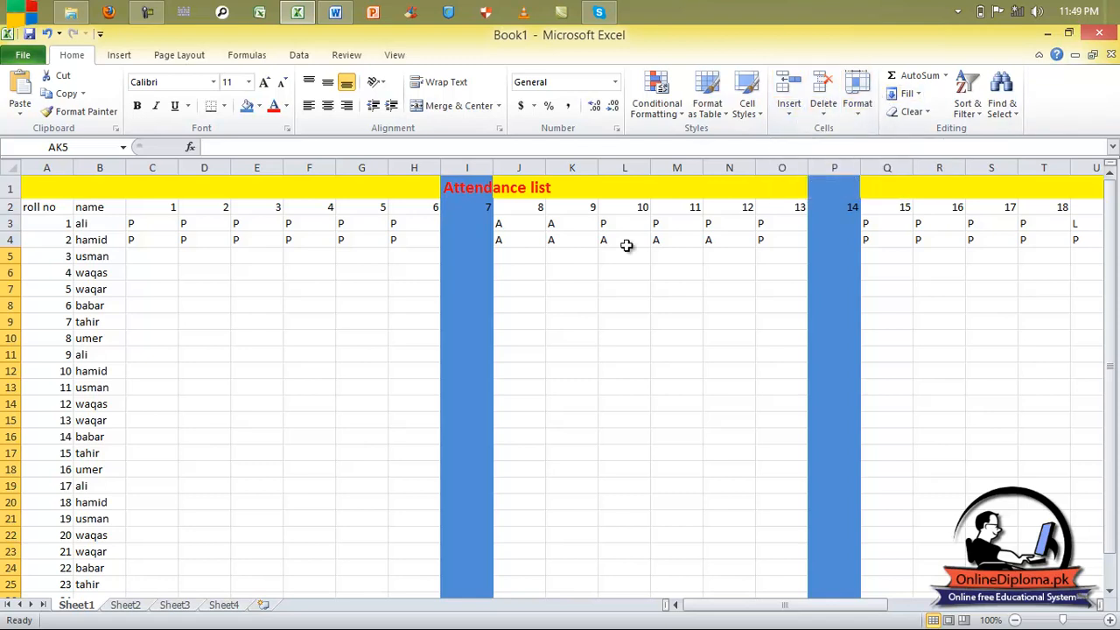
Delete Sheet4 using its tab's Delete option.
right_click(91, 607)
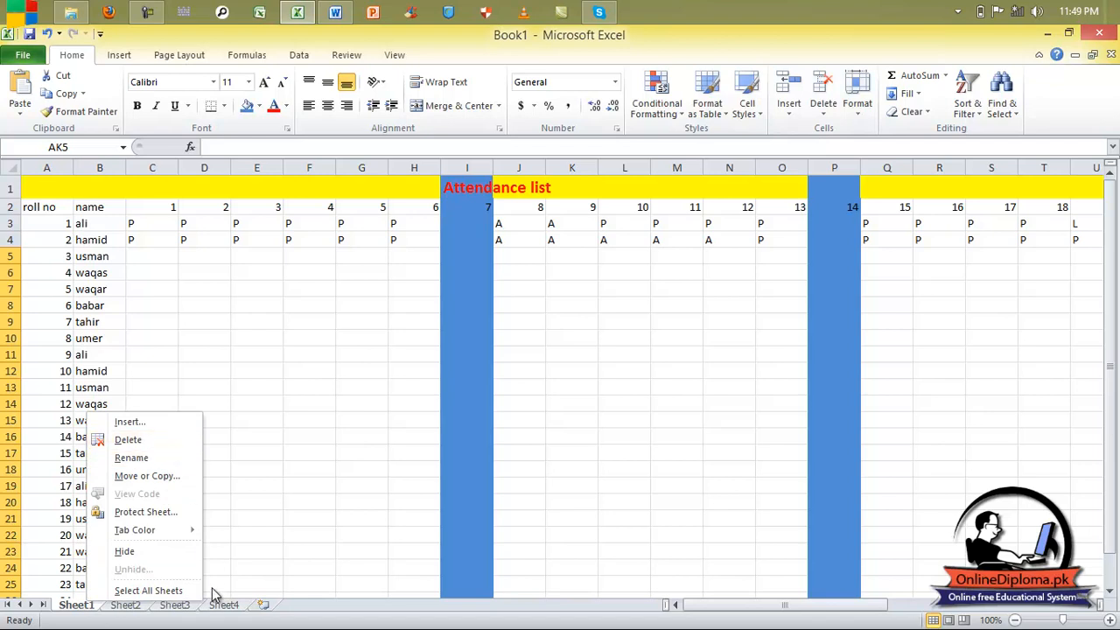
click(224, 622)
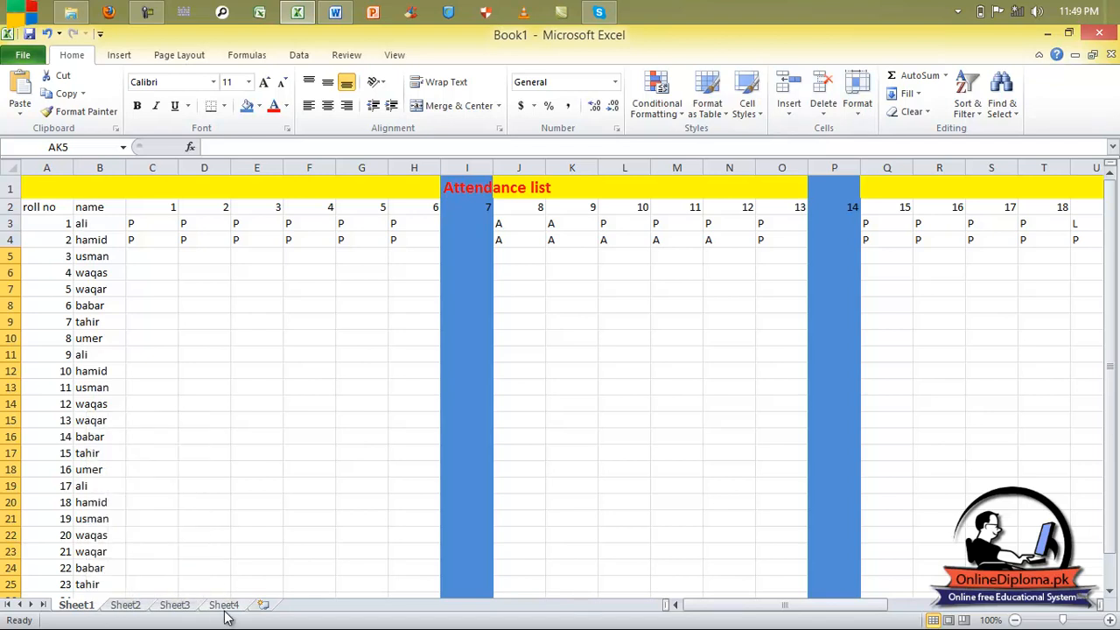
click(224, 607)
right_click(226, 610)
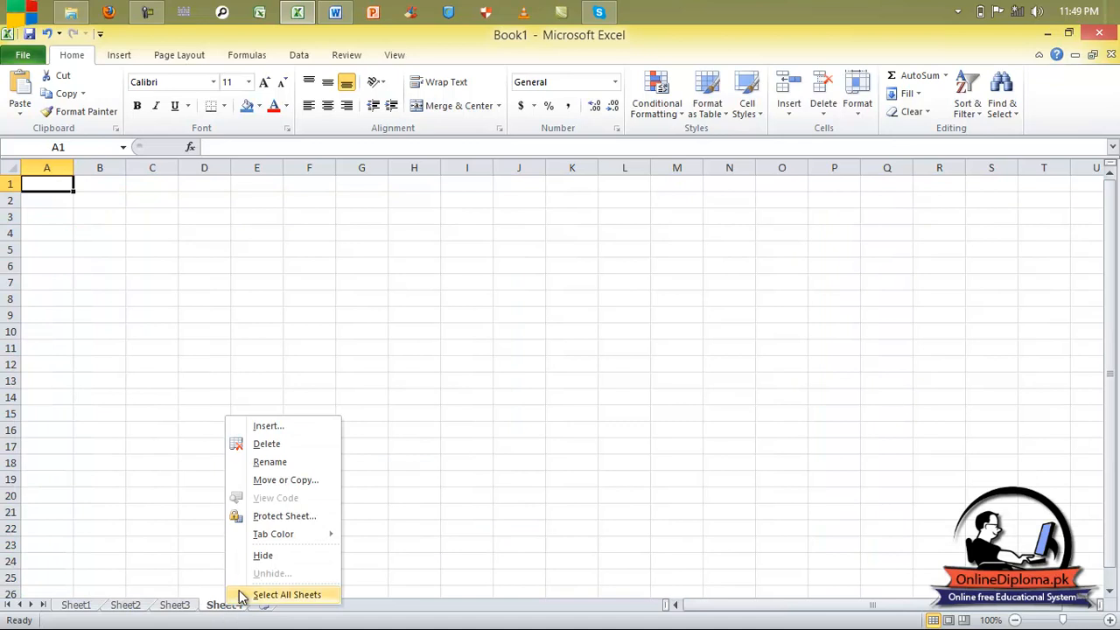
click(265, 446)
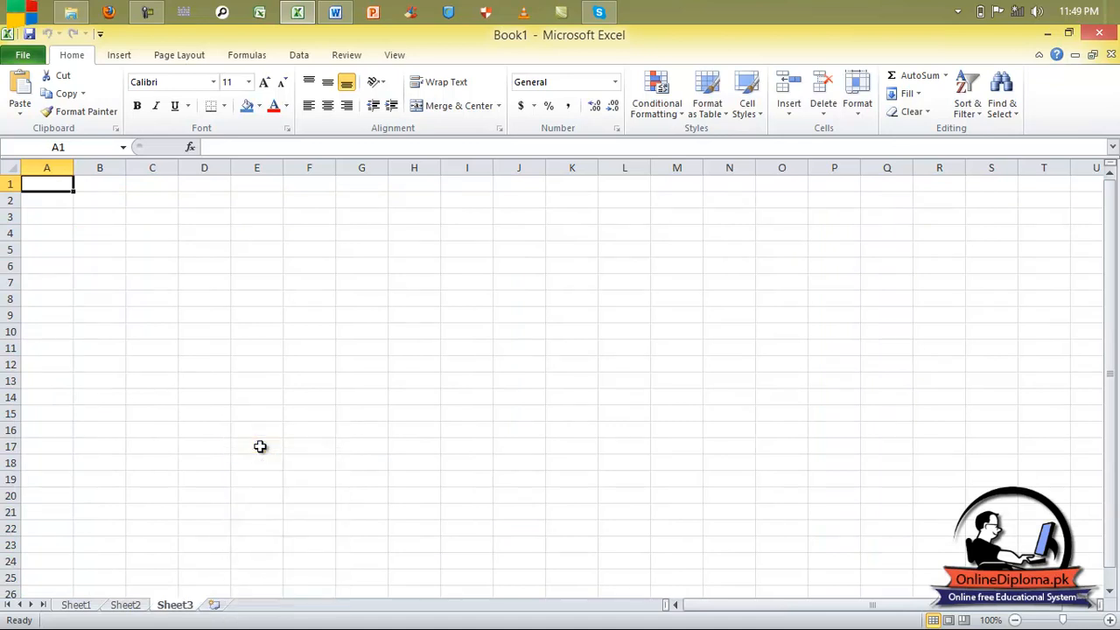
Review the remaining Sheet1, Sheet2 and Sheet3, ending on Sheet1's attendance list.
click(90, 604)
click(133, 605)
click(180, 607)
click(129, 606)
click(80, 608)
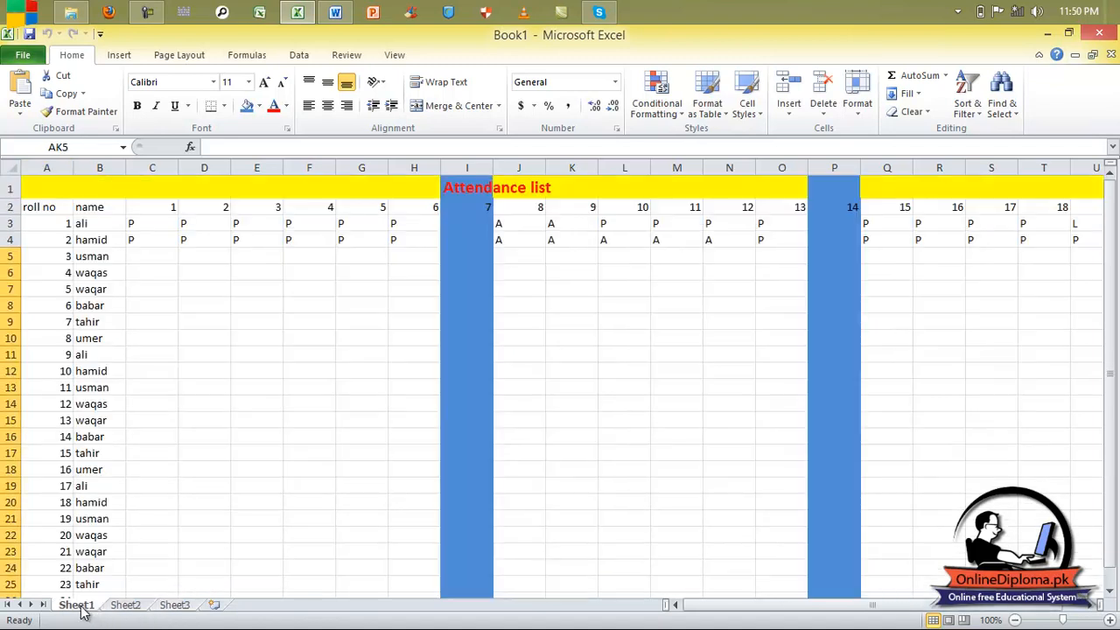
click(178, 607)
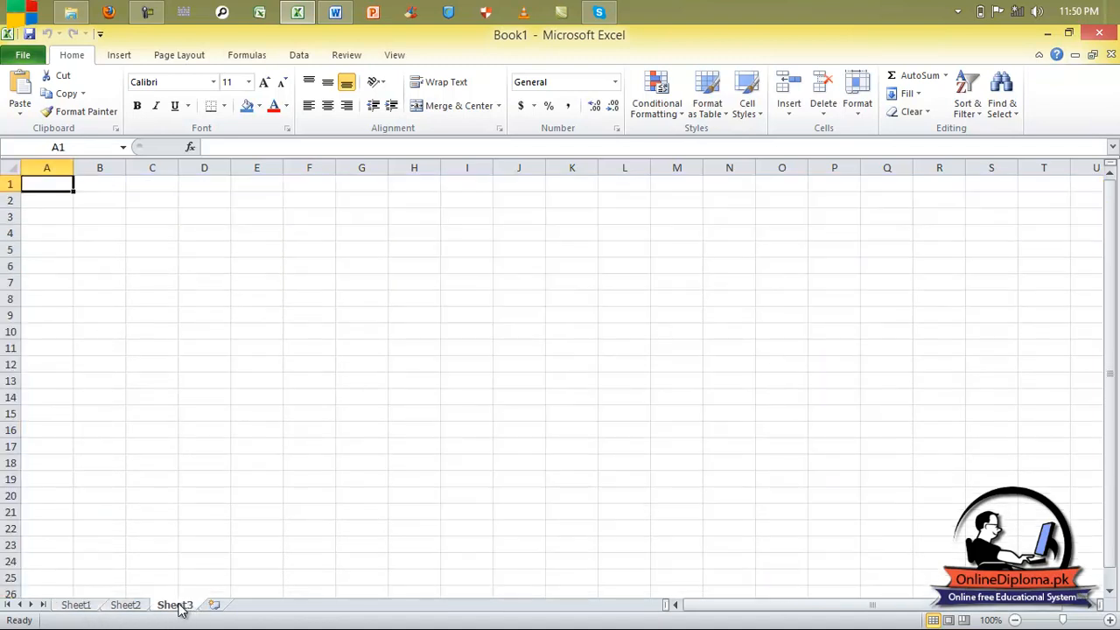
right_click(178, 607)
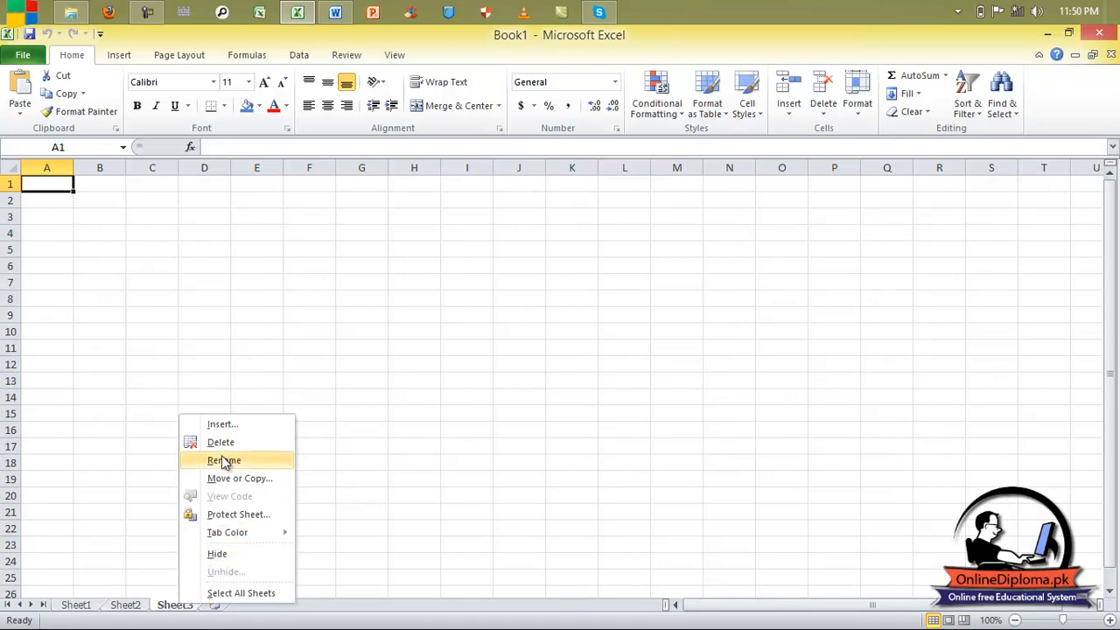
click(85, 604)
click(76, 605)
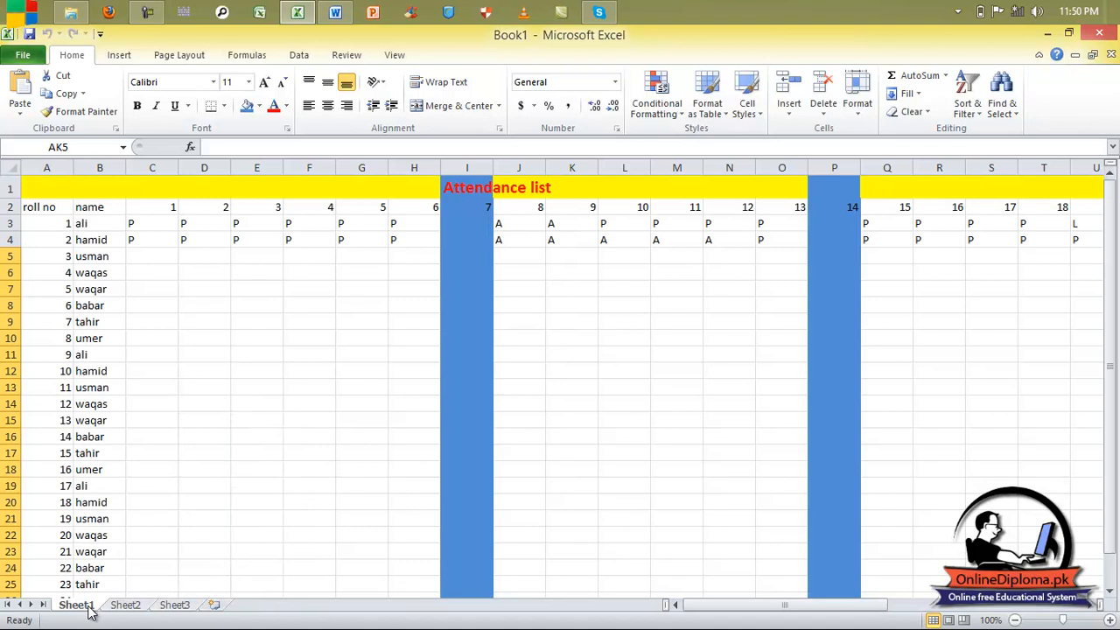
Rename the Sheet1 attendance sheet to 'Ali', then move on to blank Sheet2.
right_click(91, 612)
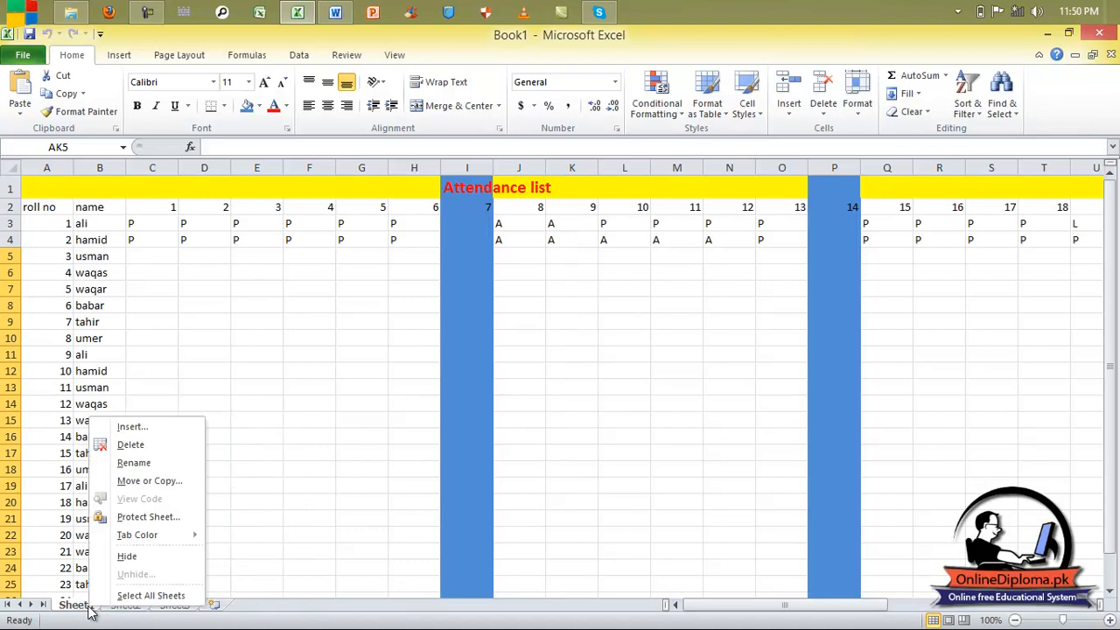
click(149, 463)
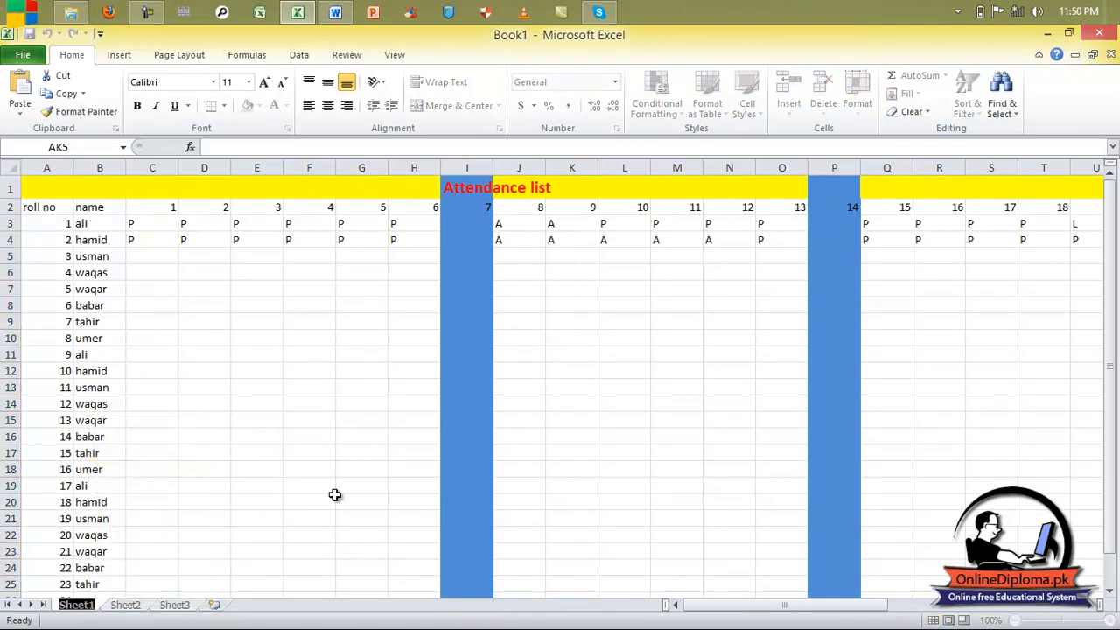
text(A)
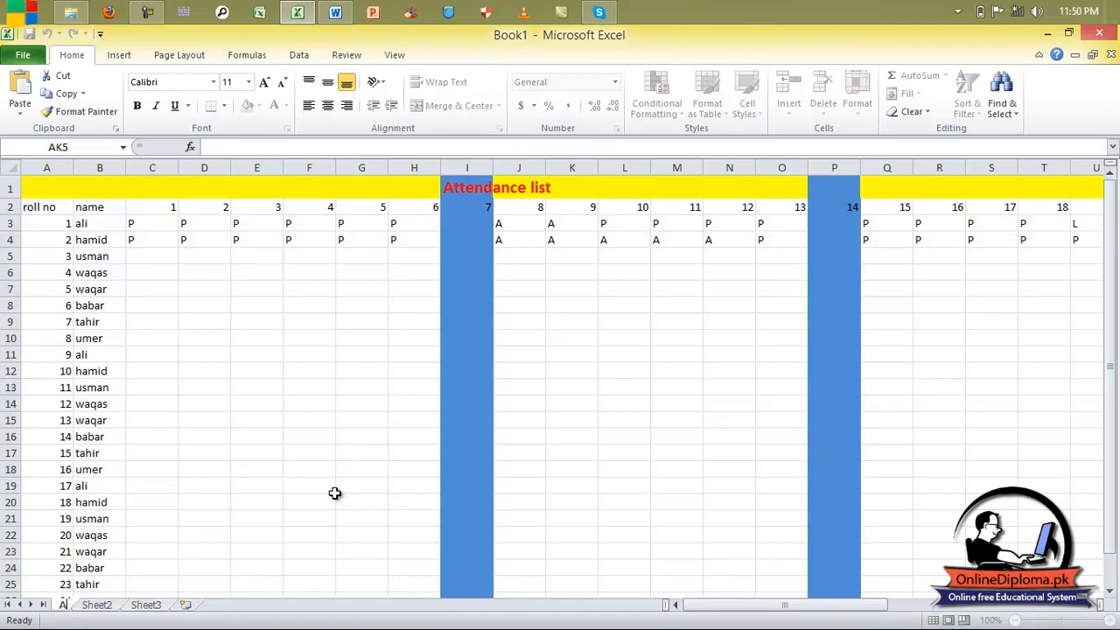
text(li)
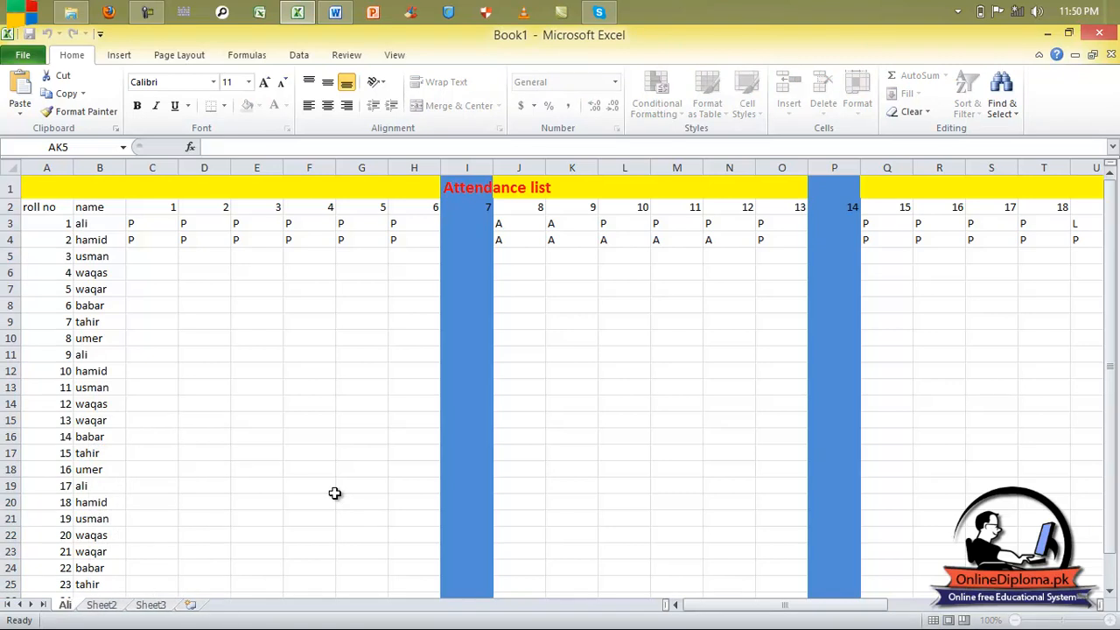
click(117, 607)
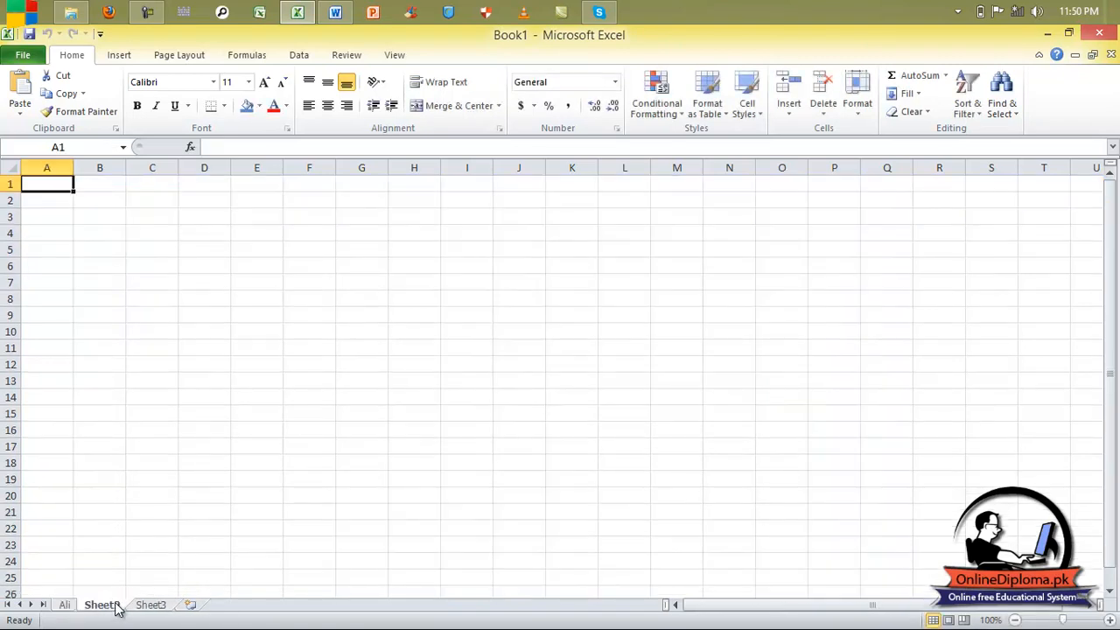
click(155, 608)
click(65, 605)
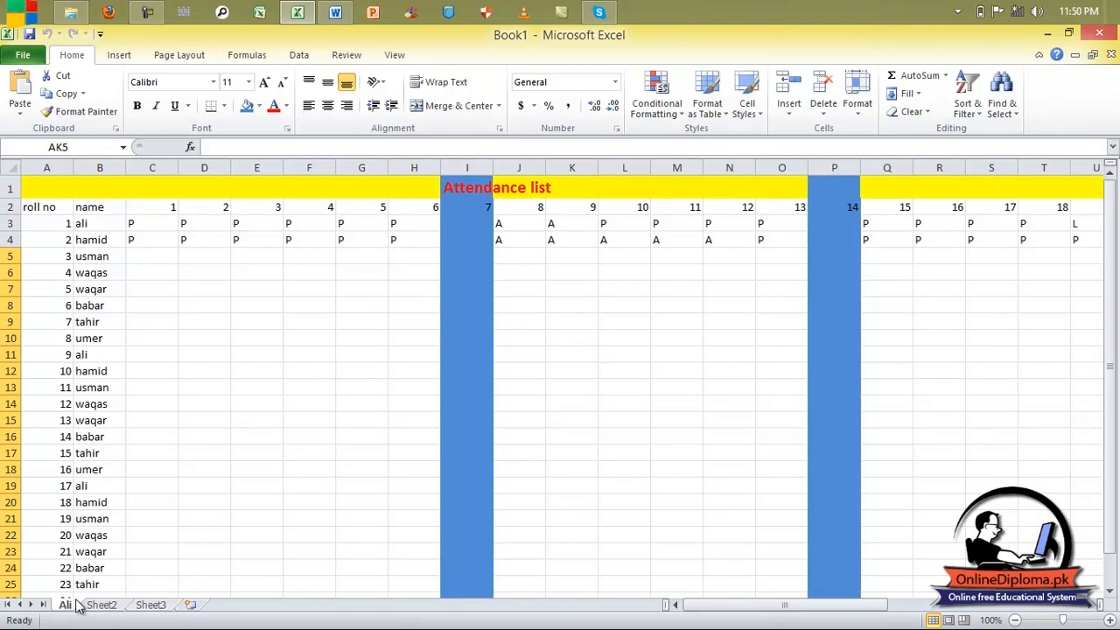
click(107, 608)
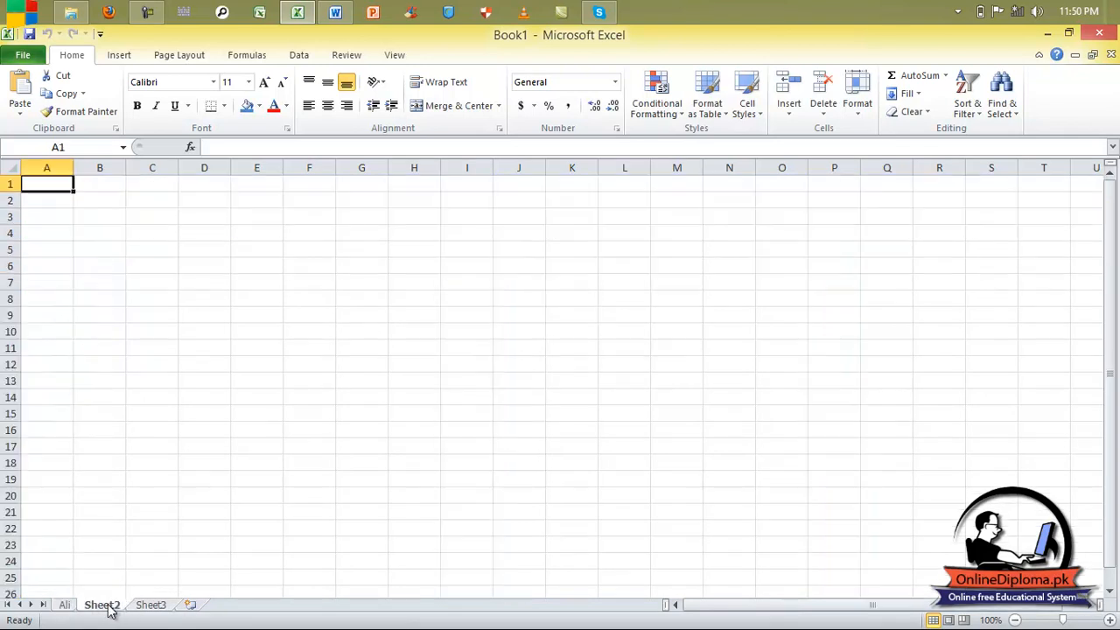
Rename Sheet2 to 'electrical', correcting earlier mistyped names.
right_click(110, 610)
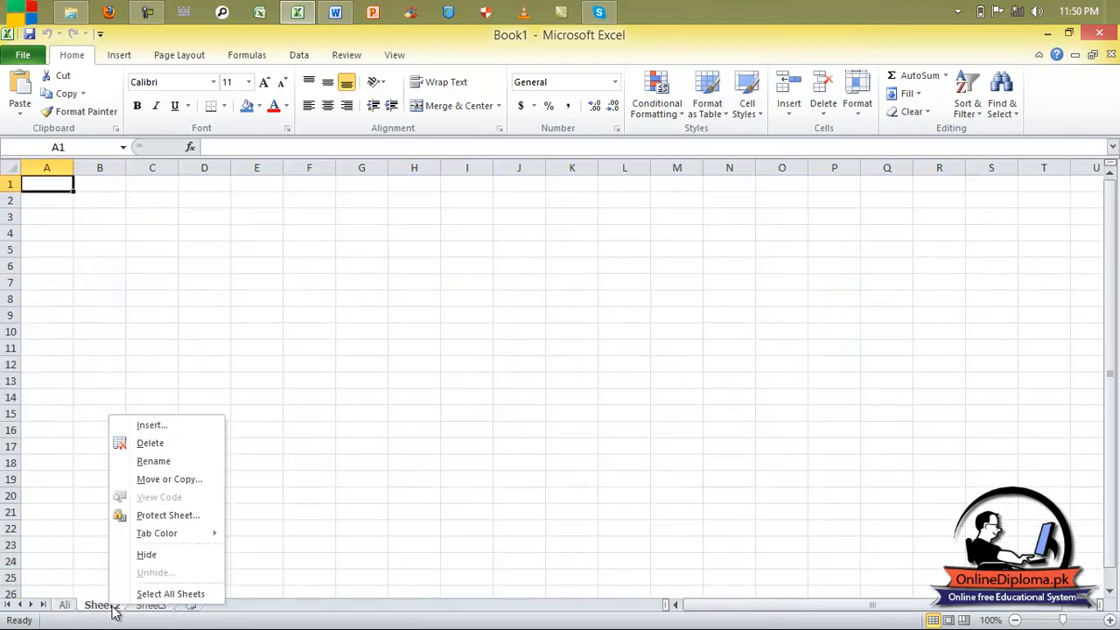
click(153, 462)
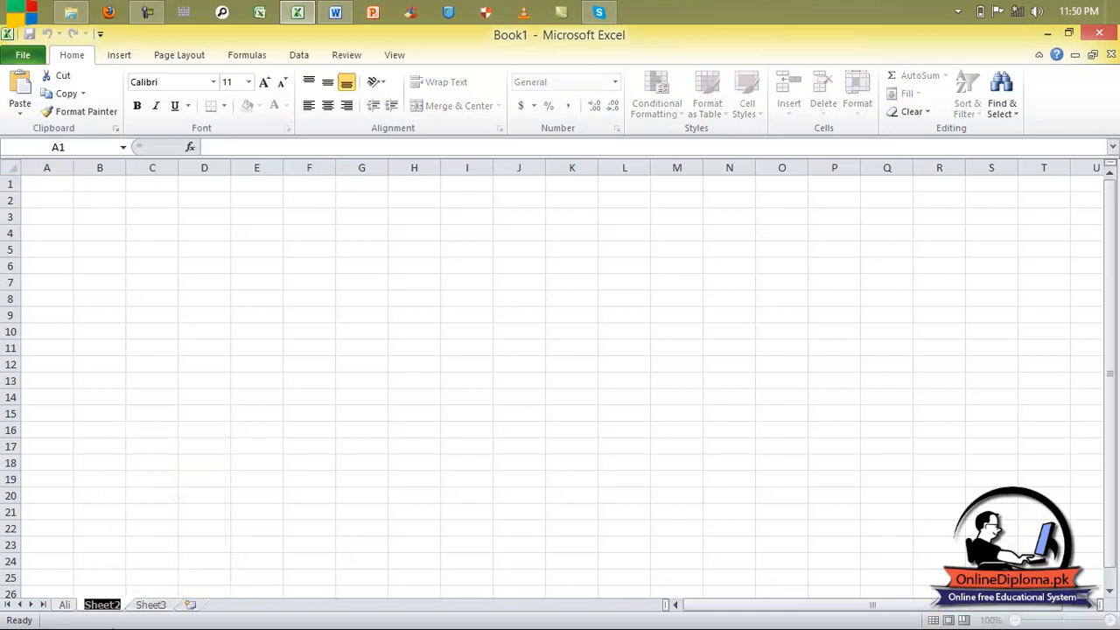
text(eng)
key(BackSpace)
key(BackSpace)
key(BackSpace)
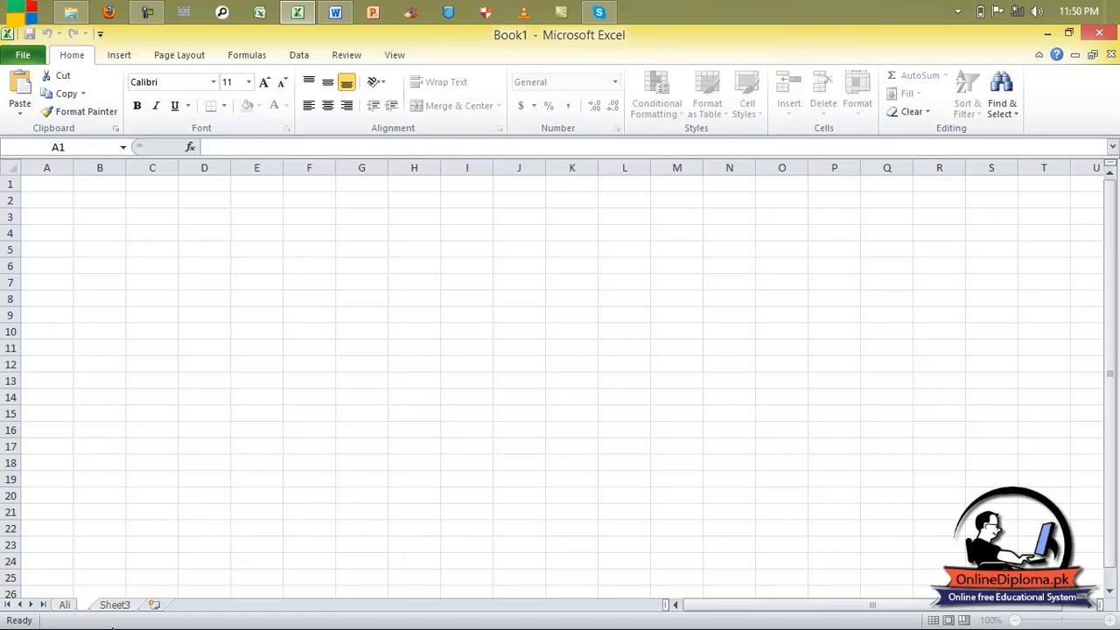
text(me)
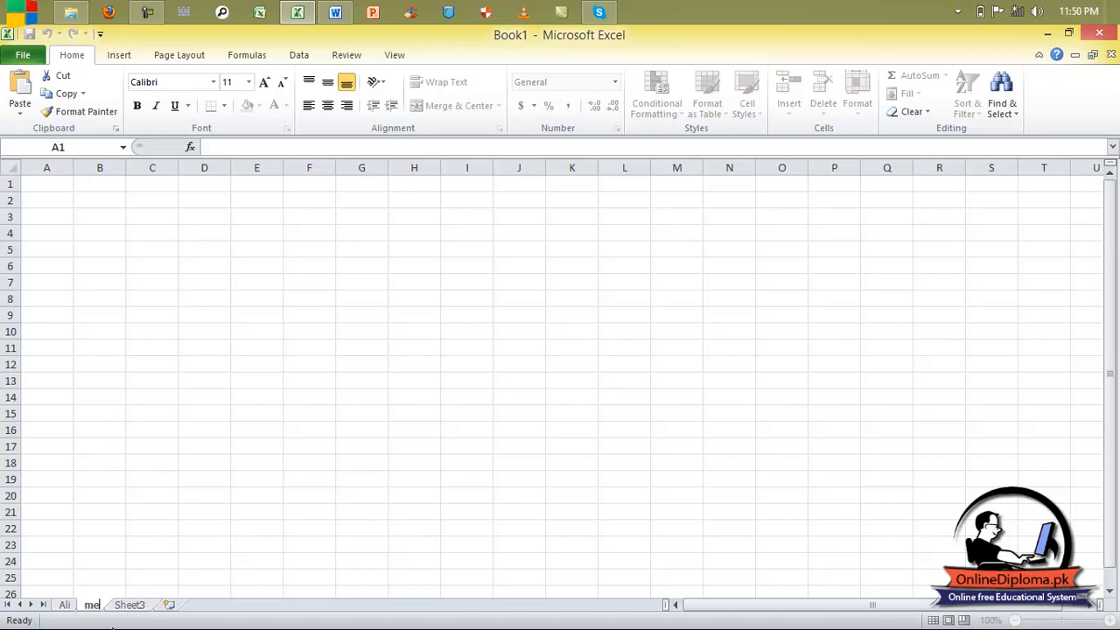
text(chinidal)
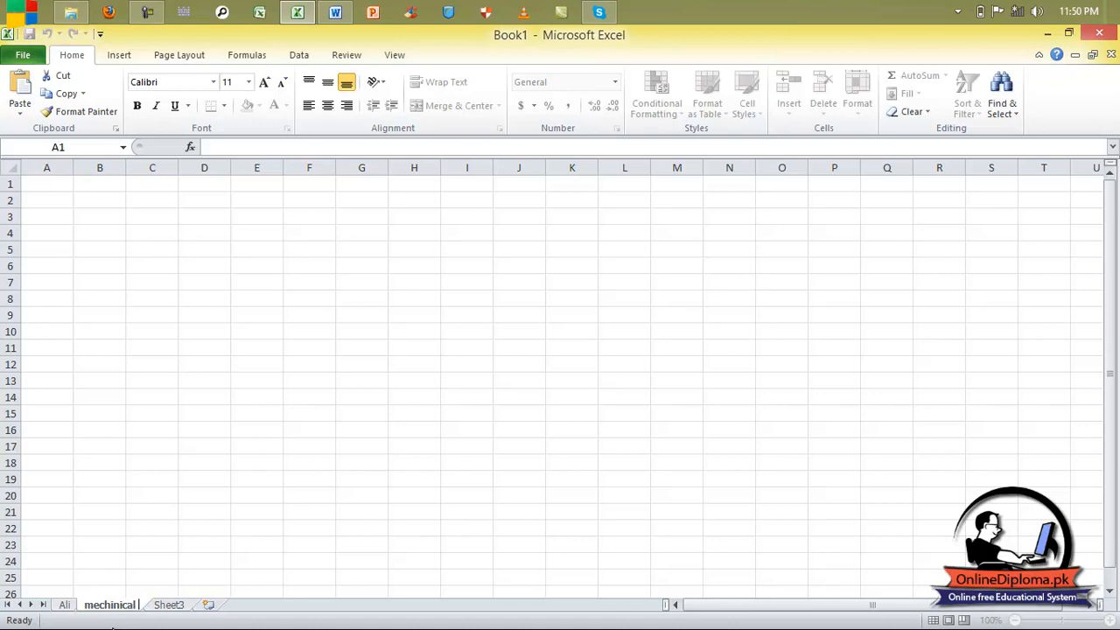
key(BackSpace)
key(BackSpace)
key(BackSpace)
key(BackSpace)
key(BackSpace)
key(BackSpace)
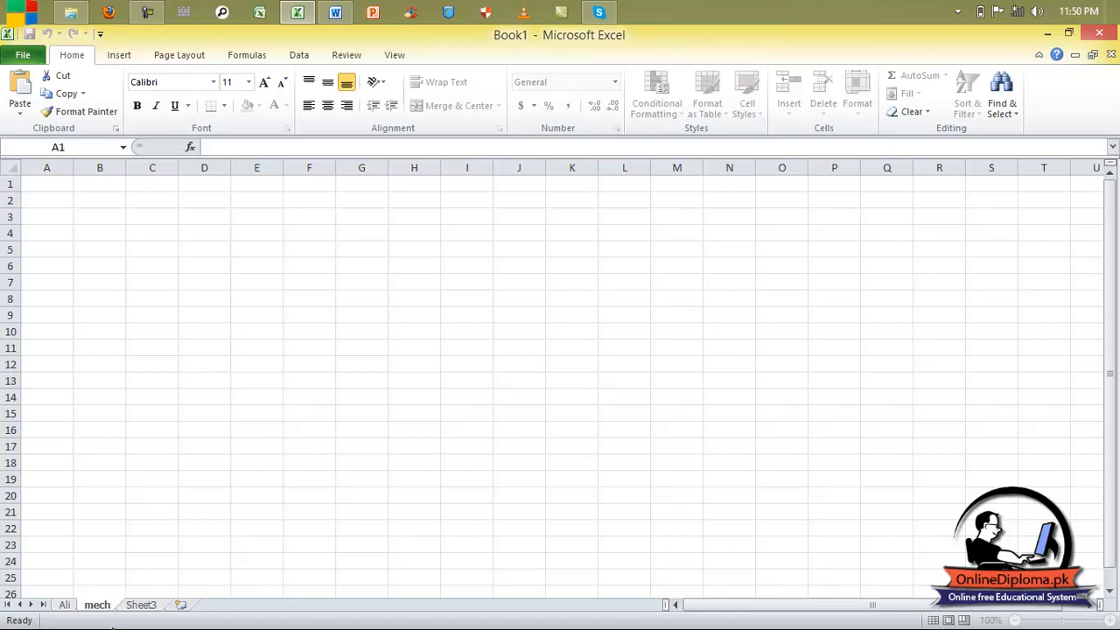
text(nica)
key(BackSpace)
key(BackSpace)
key(BackSpace)
key(BackSpace)
key(BackSpace)
key(BackSpace)
key(BackSpace)
key(BackSpace)
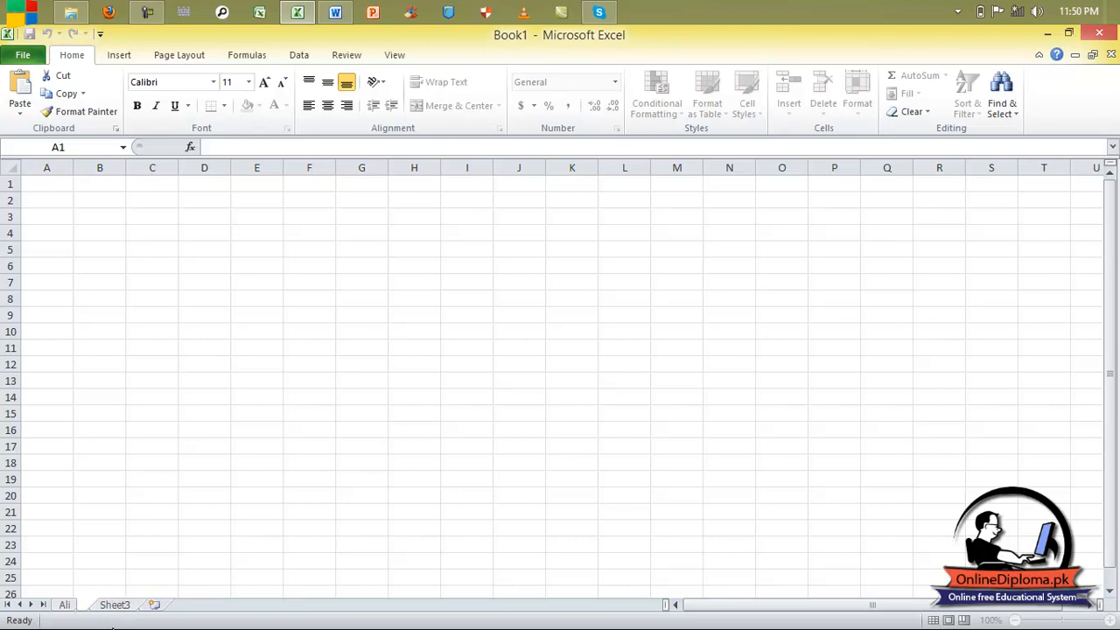
text(ele)
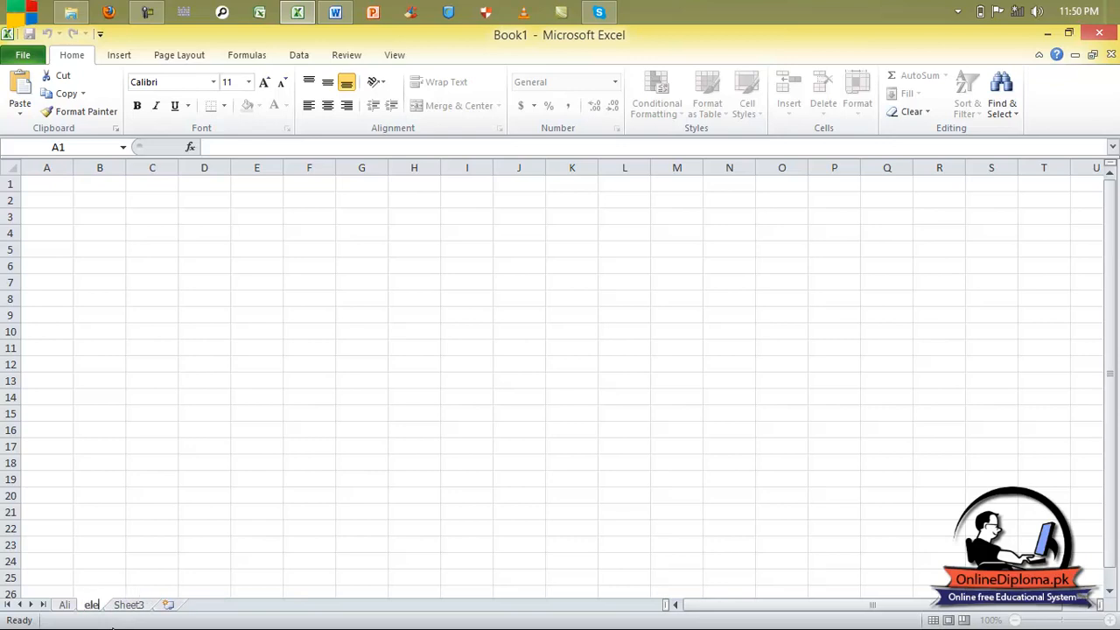
text(ctrical)
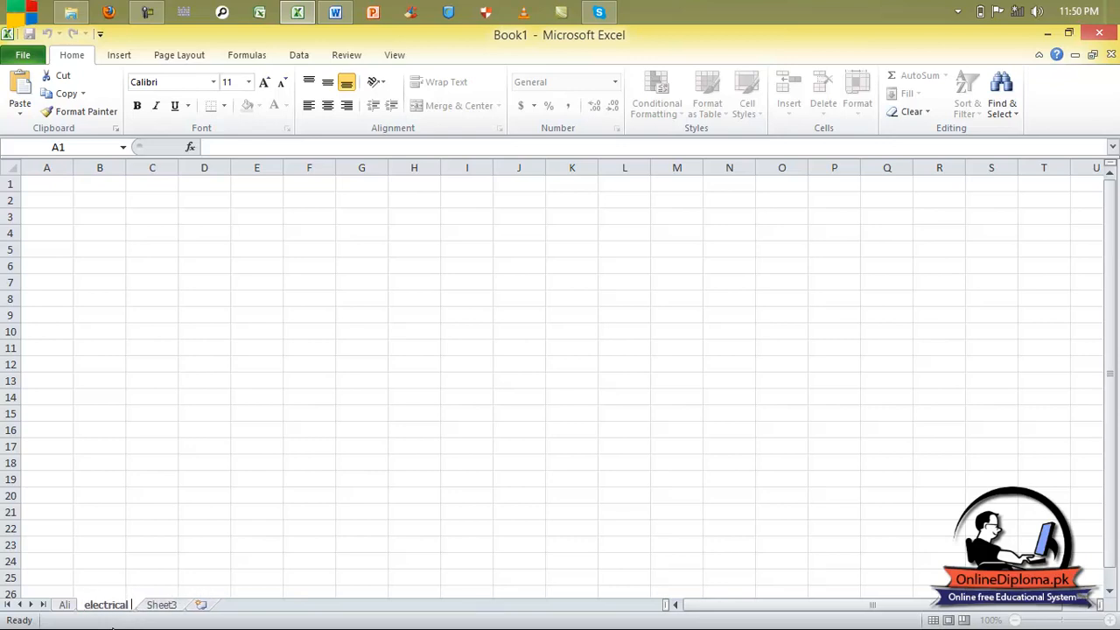
click(152, 605)
right_click(154, 606)
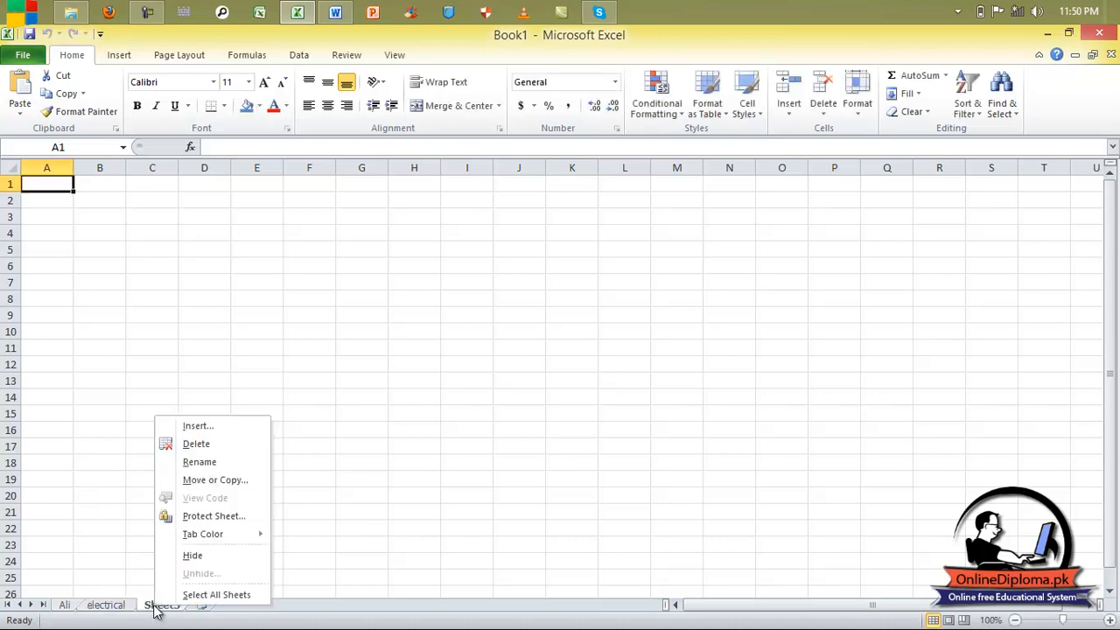
Rename Sheet3 to 'civil'.
click(222, 462)
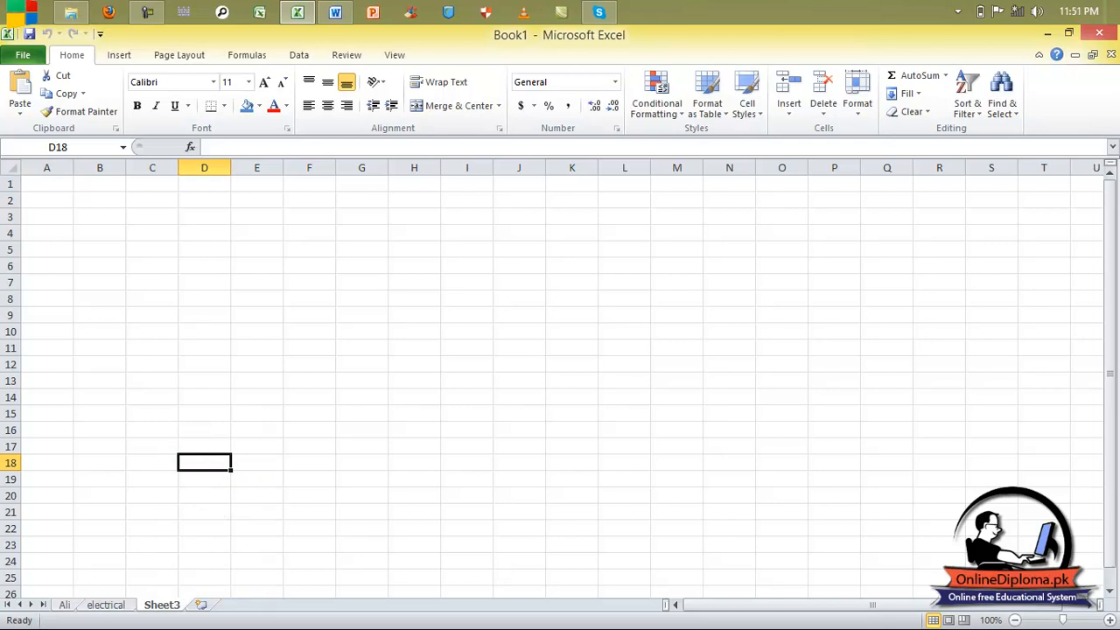
text(c)
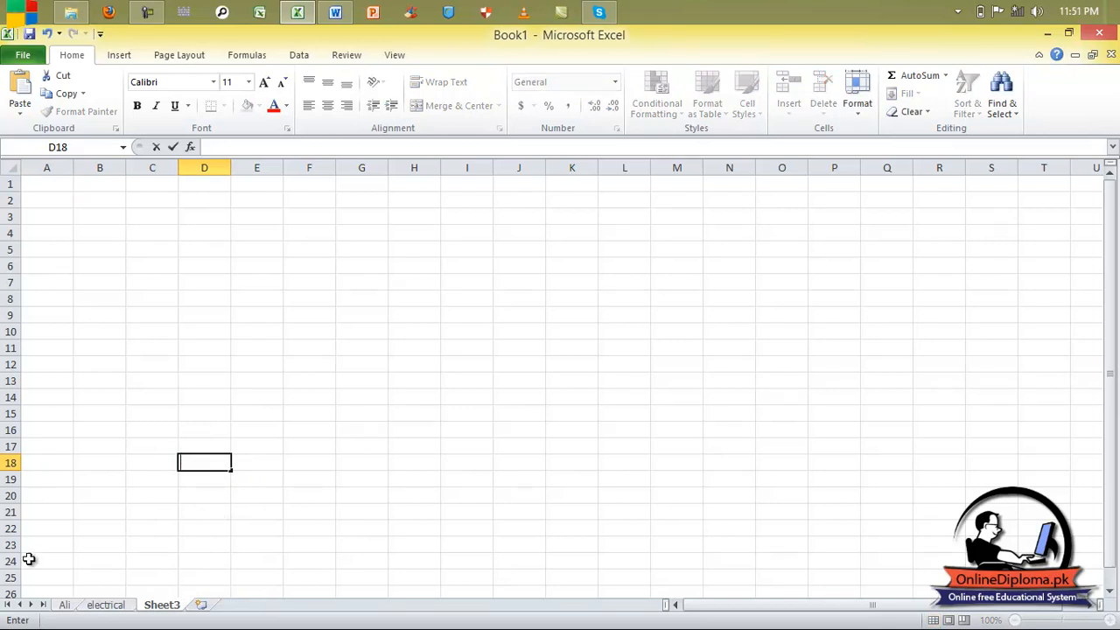
right_click(152, 605)
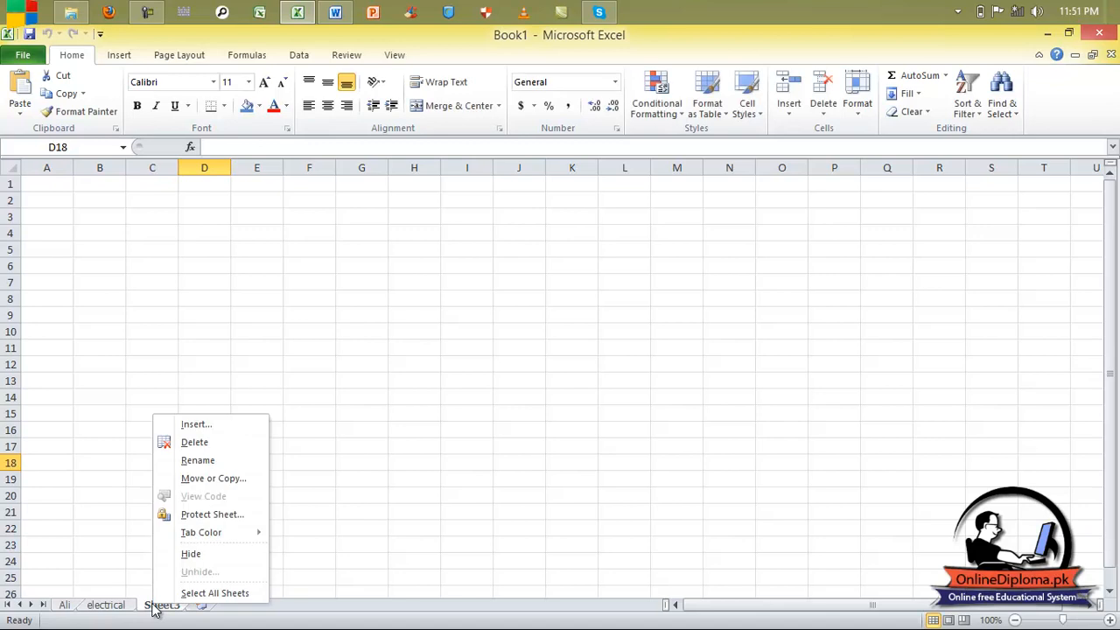
click(197, 462)
text(civil)
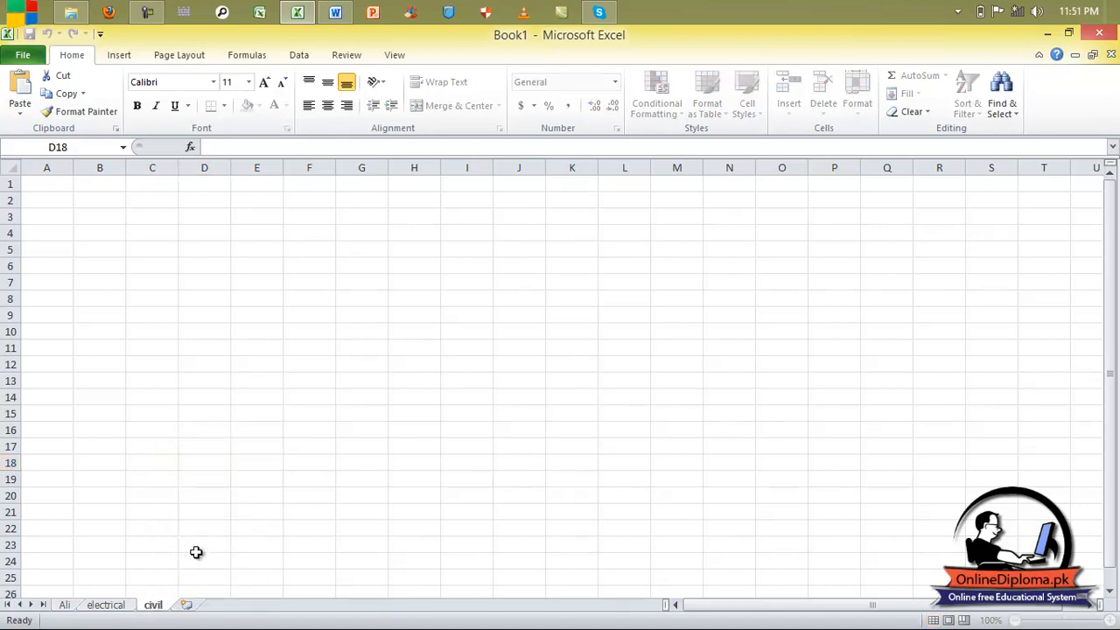
Rename the Ali attendance sheet to 'electronic'.
click(61, 609)
right_click(67, 609)
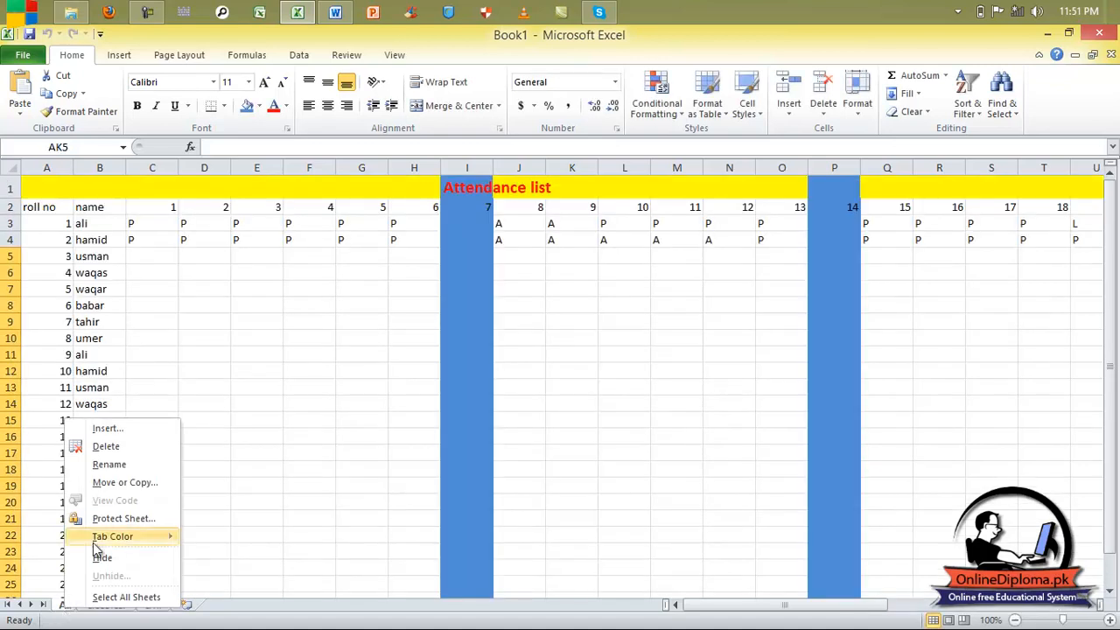
click(127, 469)
text(ele)
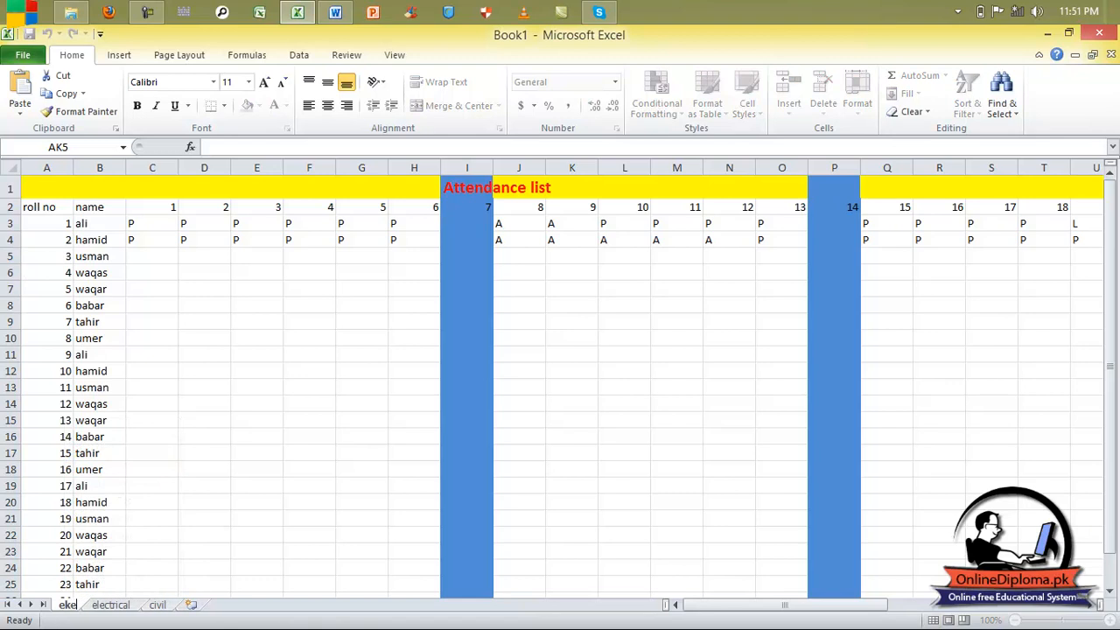
key(BackSpace)
key(BackSpace)
text(lectrionic)
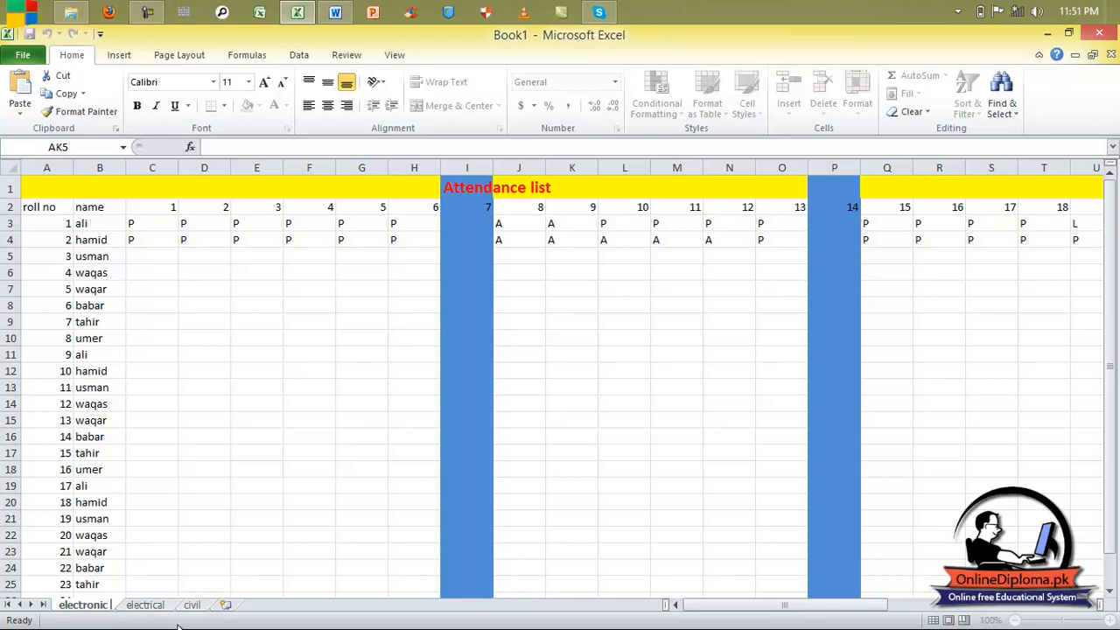
Review the electrical, civil and electronic sheets, ending on electronic.
click(146, 604)
click(190, 605)
click(140, 606)
click(92, 607)
click(140, 607)
click(191, 605)
click(95, 609)
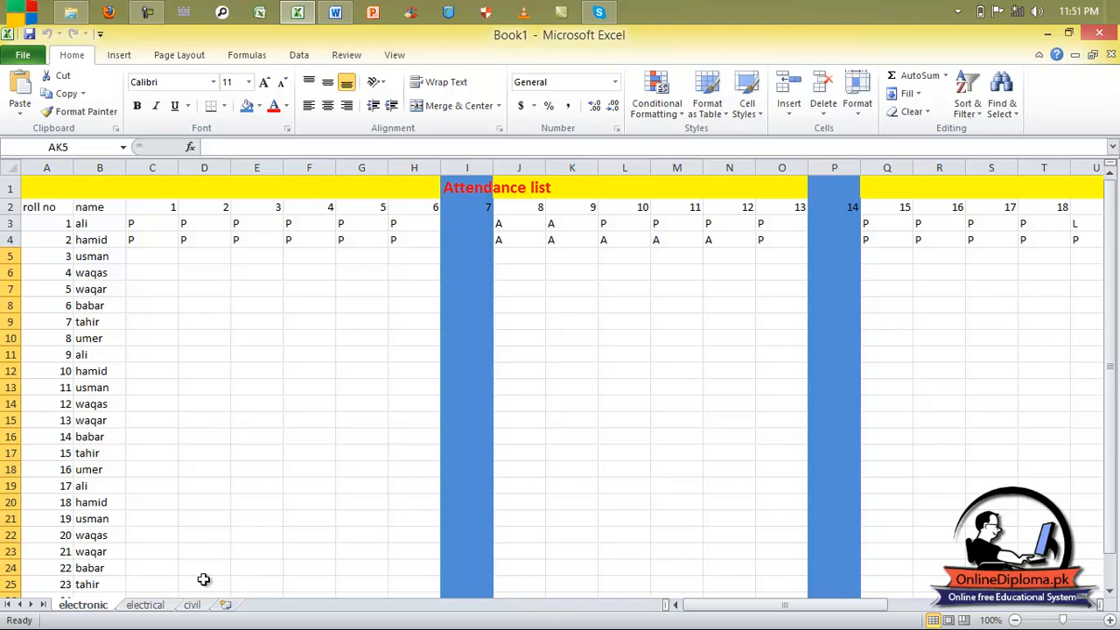
Add three blank sheets, Sheet5, Sheet6 and Sheet7, after civil.
right_click(100, 610)
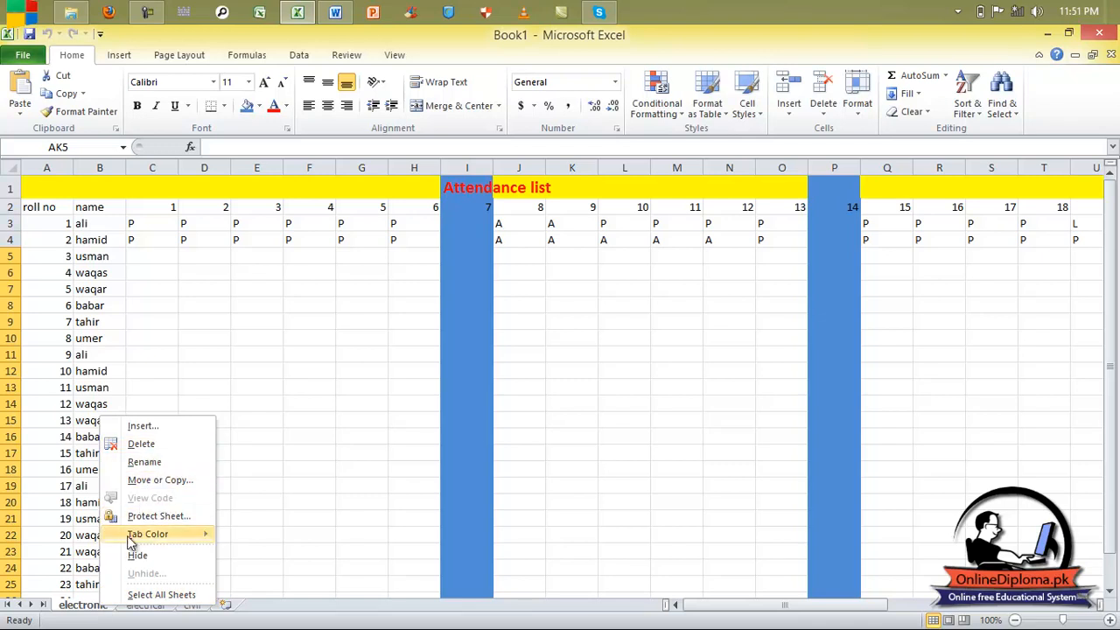
click(82, 609)
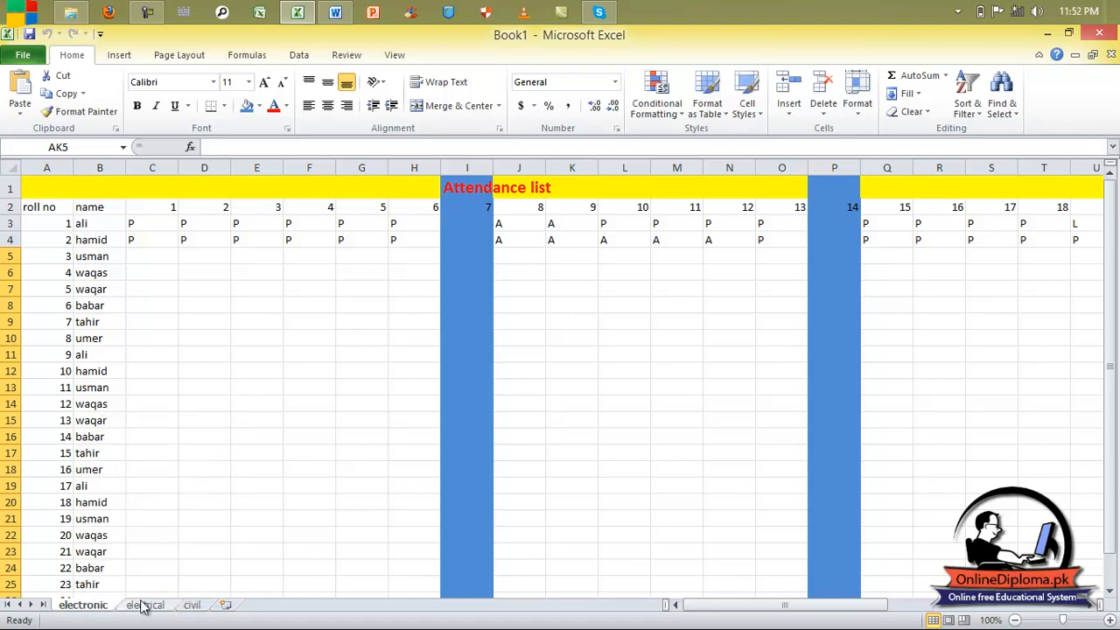
click(190, 607)
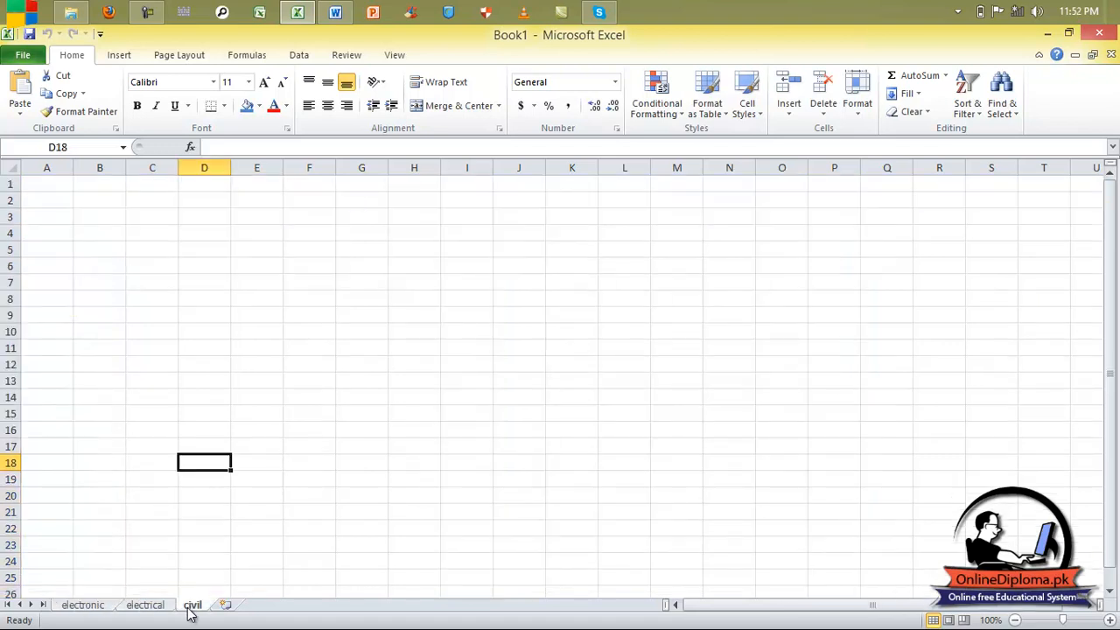
click(224, 604)
click(275, 605)
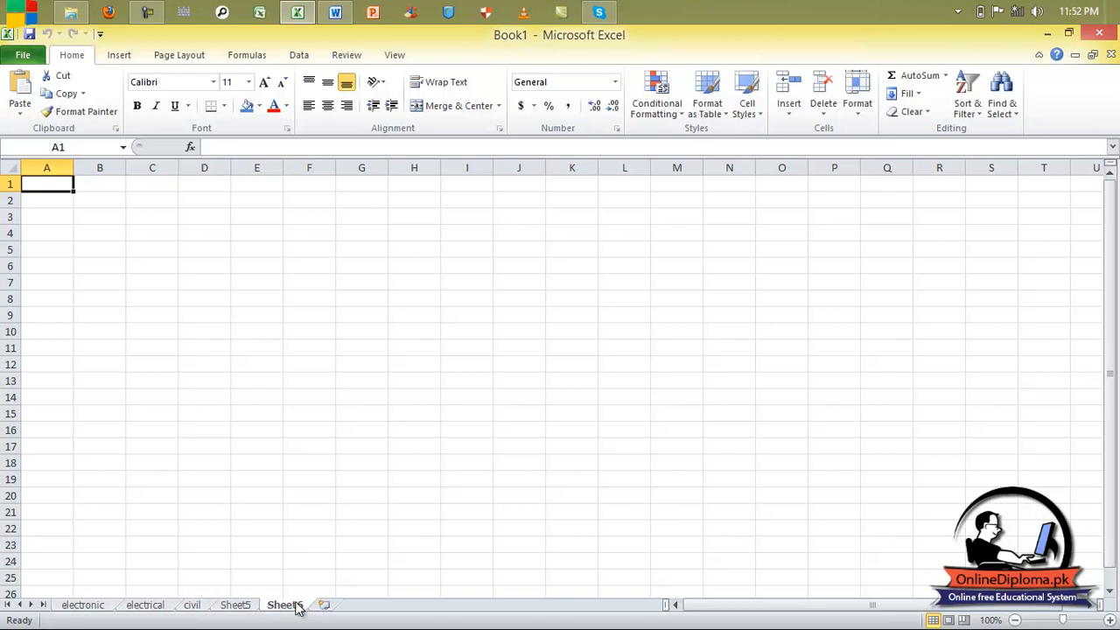
click(325, 605)
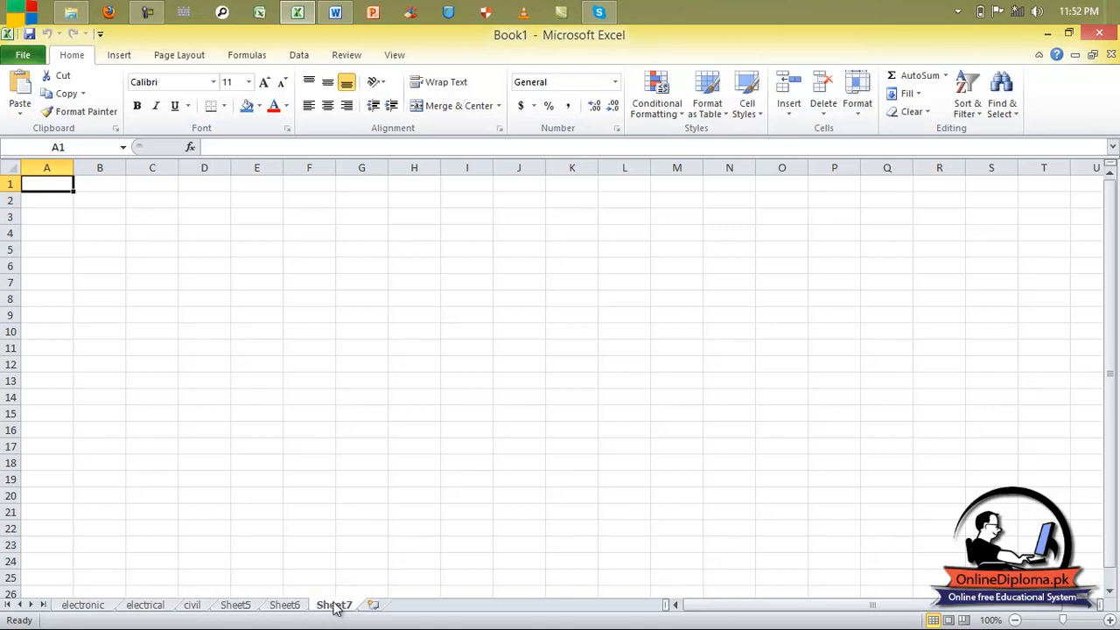
click(93, 603)
click(340, 604)
Create a new blank workbook, Book2, then return to Book1.
click(21, 56)
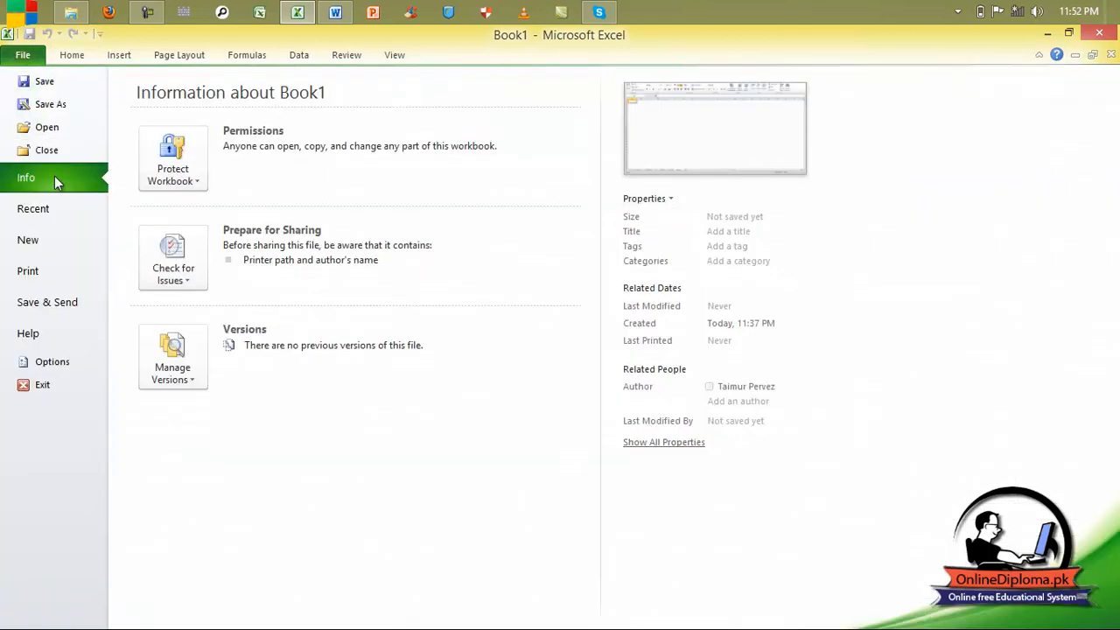
click(46, 240)
click(845, 427)
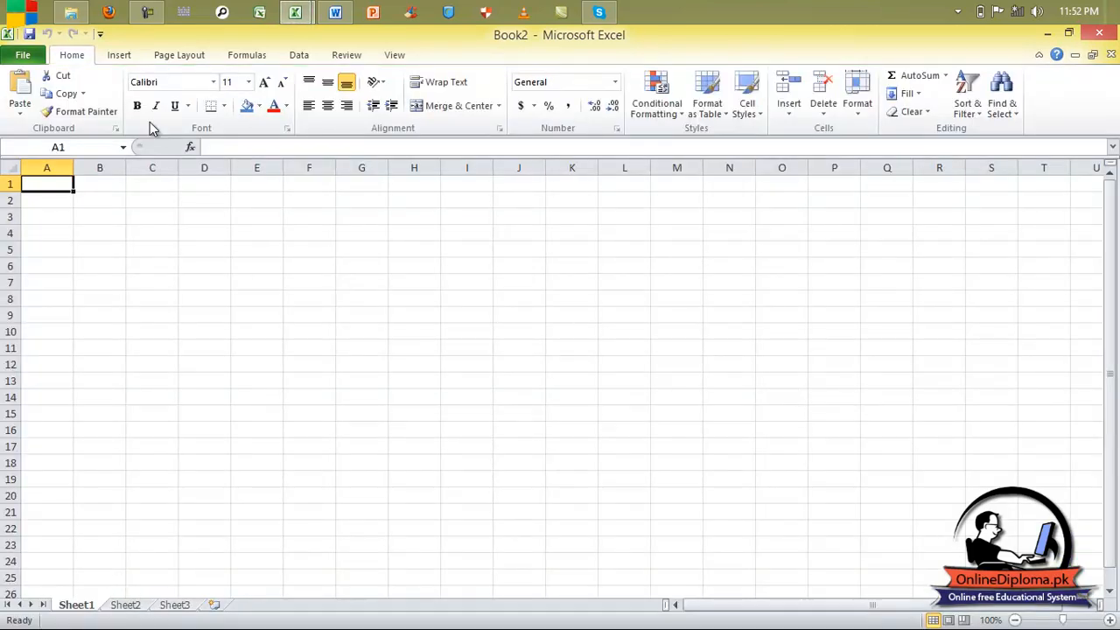
mouse_move(295, 13)
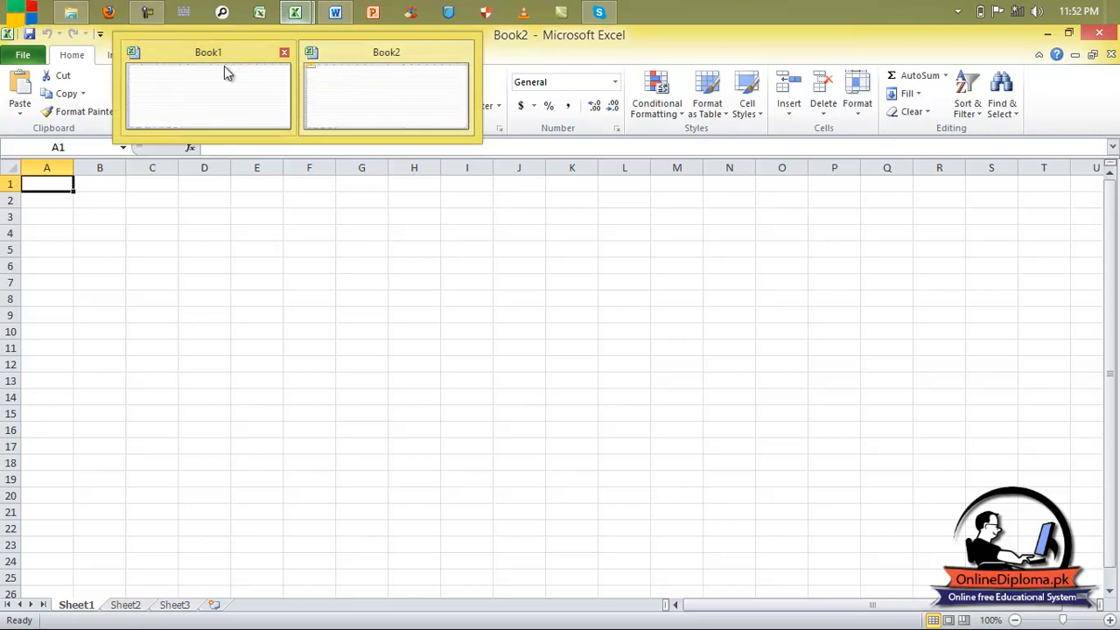
click(224, 66)
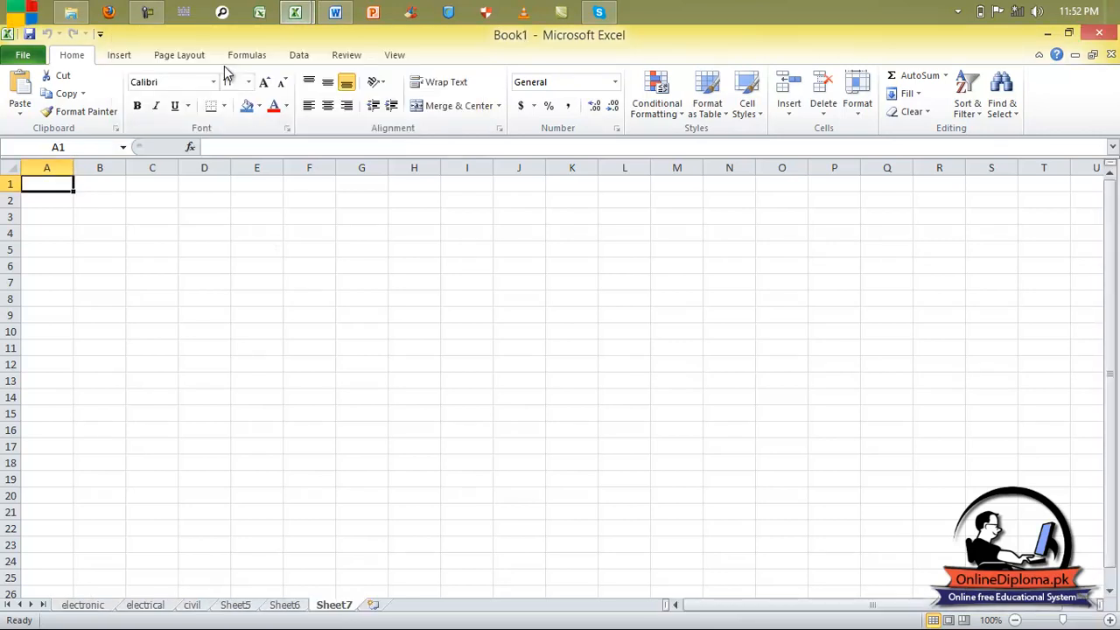
Open Move or Copy for the electronic sheet and pick Sheet7 under Before sheet.
click(82, 605)
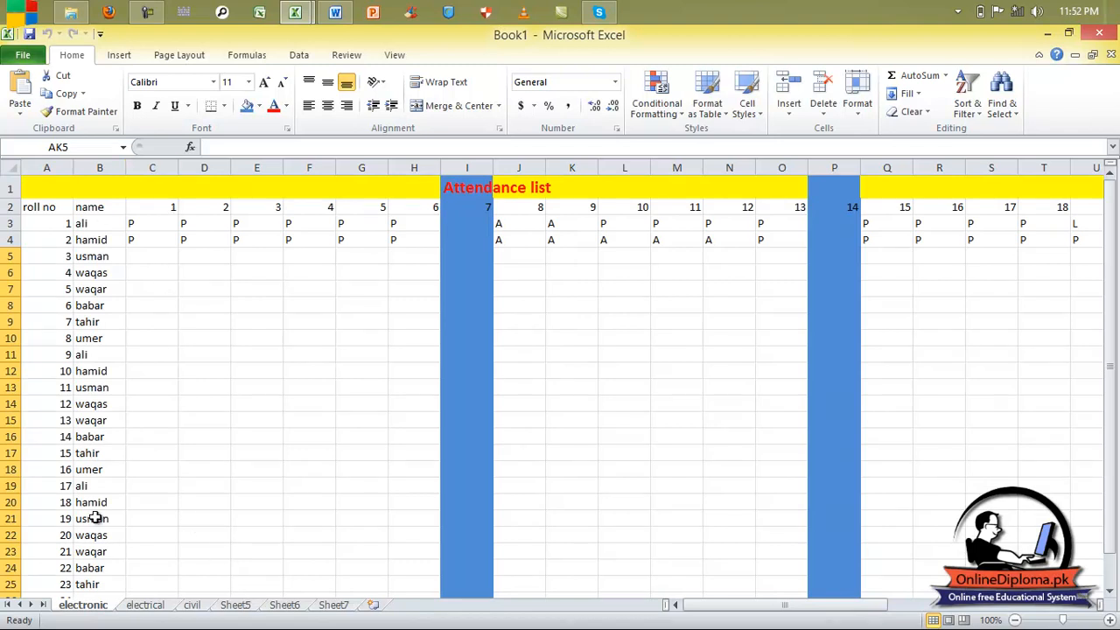
right_click(80, 605)
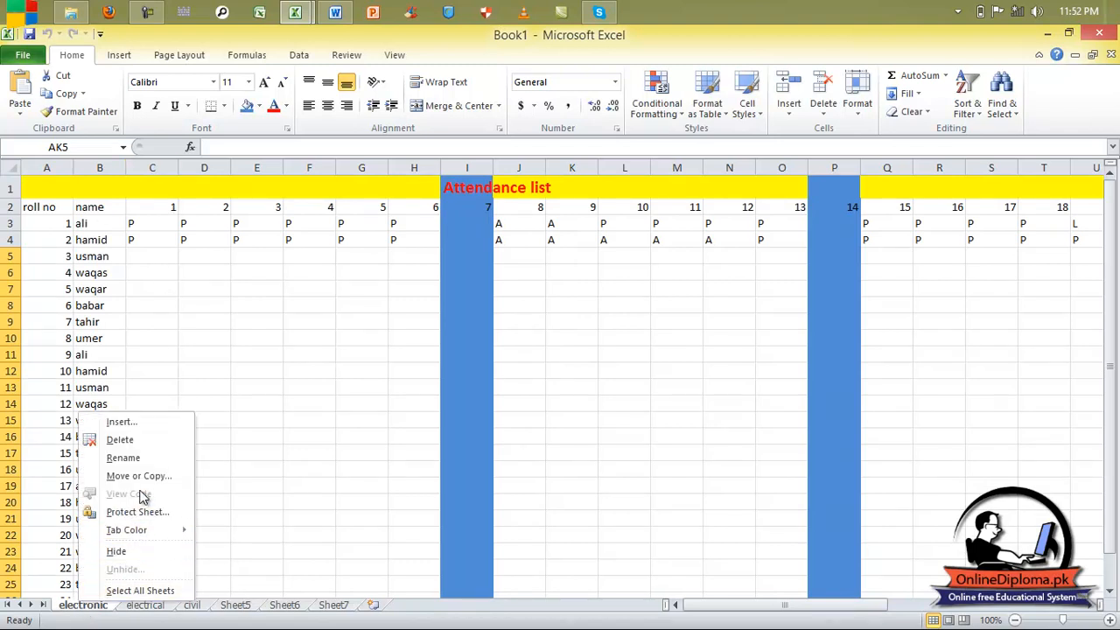
click(140, 476)
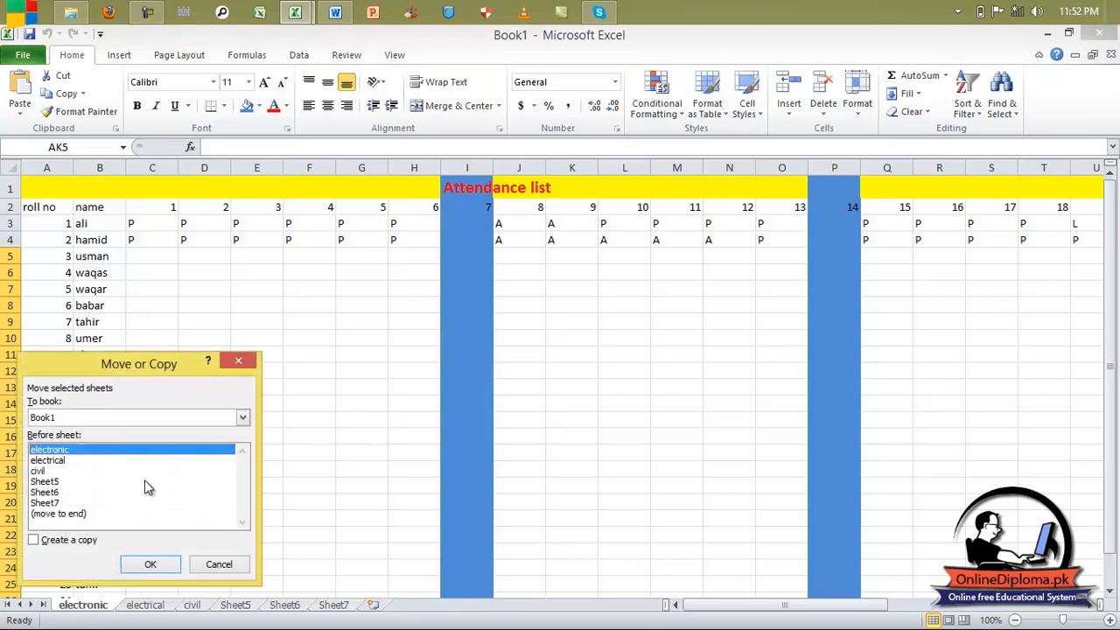
drag(146, 360, 492, 280)
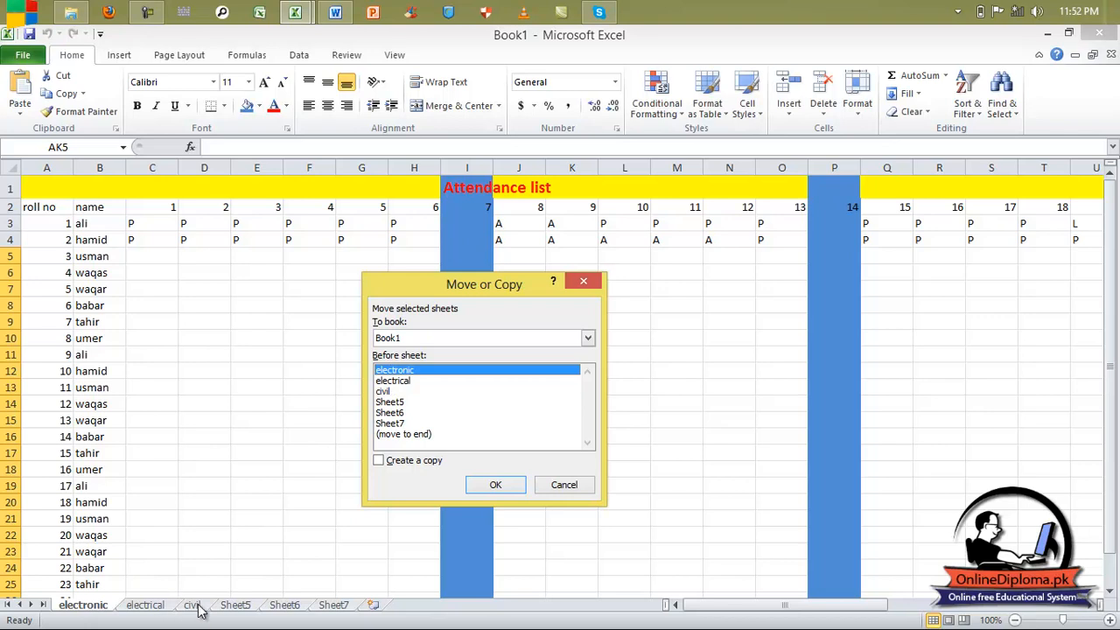
click(394, 423)
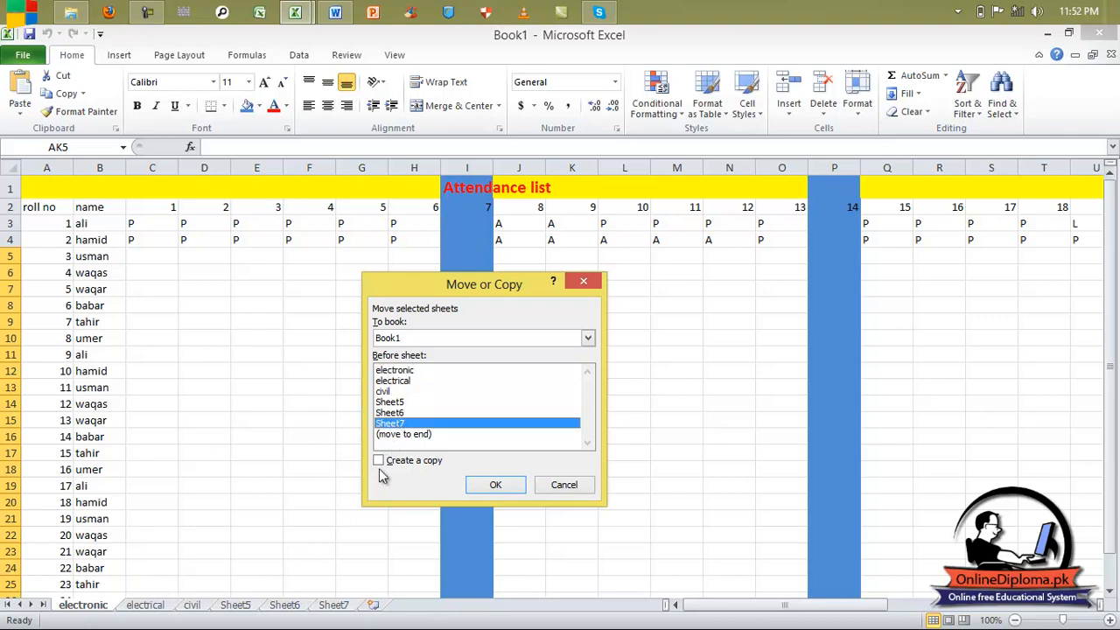
mouse_move(1, 628)
Copy the electronic sheet into Book2 before Sheet3, with Create a copy ticked.
click(589, 341)
click(540, 374)
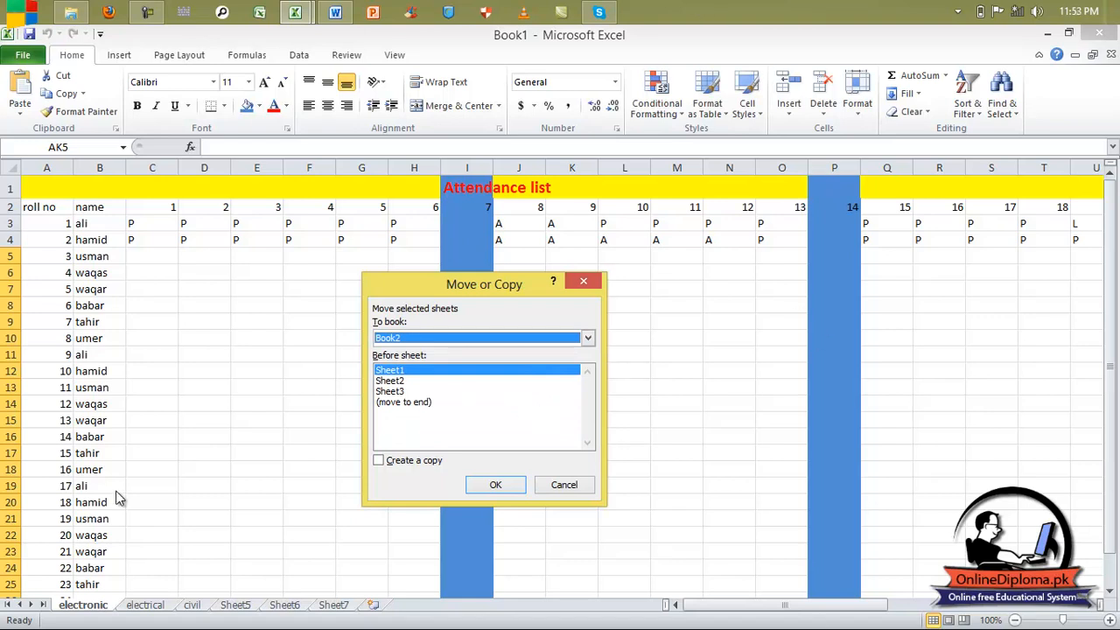
click(404, 393)
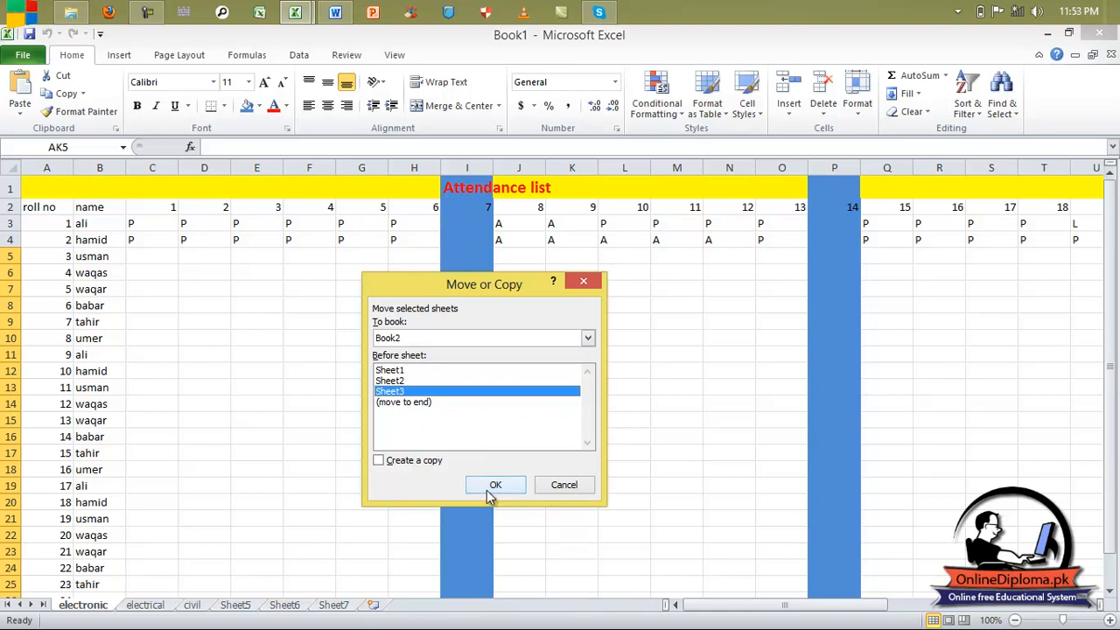
click(391, 462)
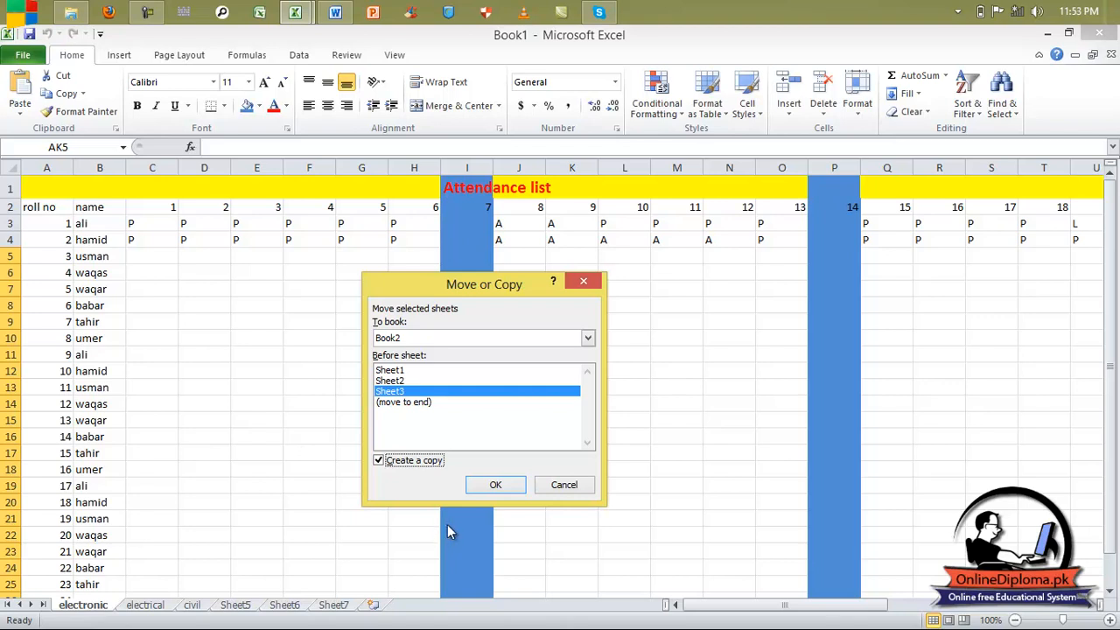
click(505, 484)
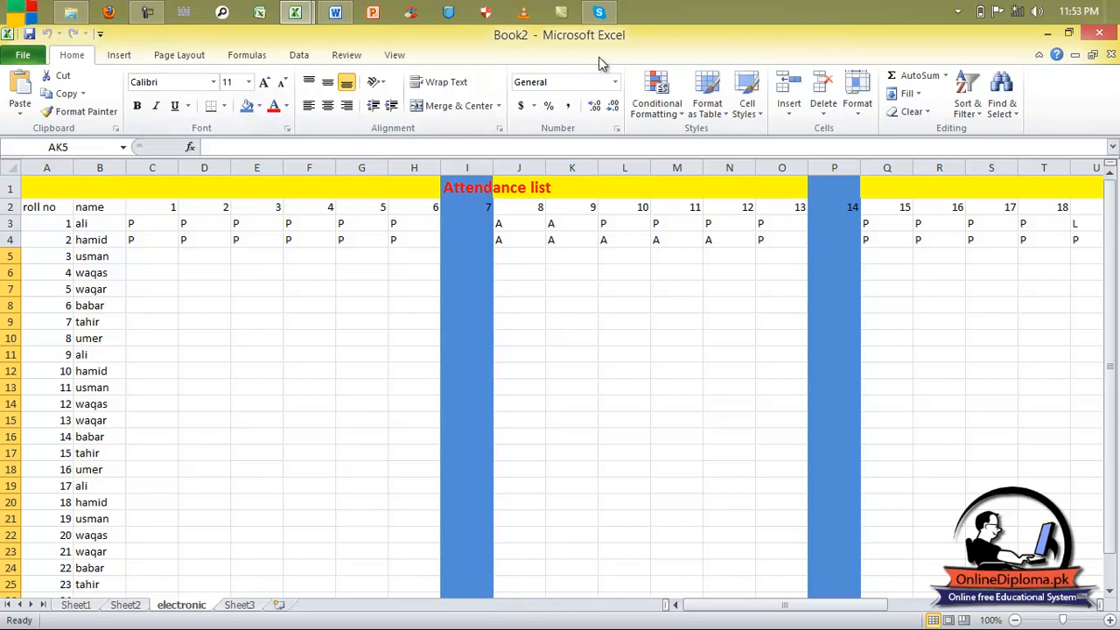
In Book1, move the electronic sheet to sit before Sheet7.
mouse_move(296, 13)
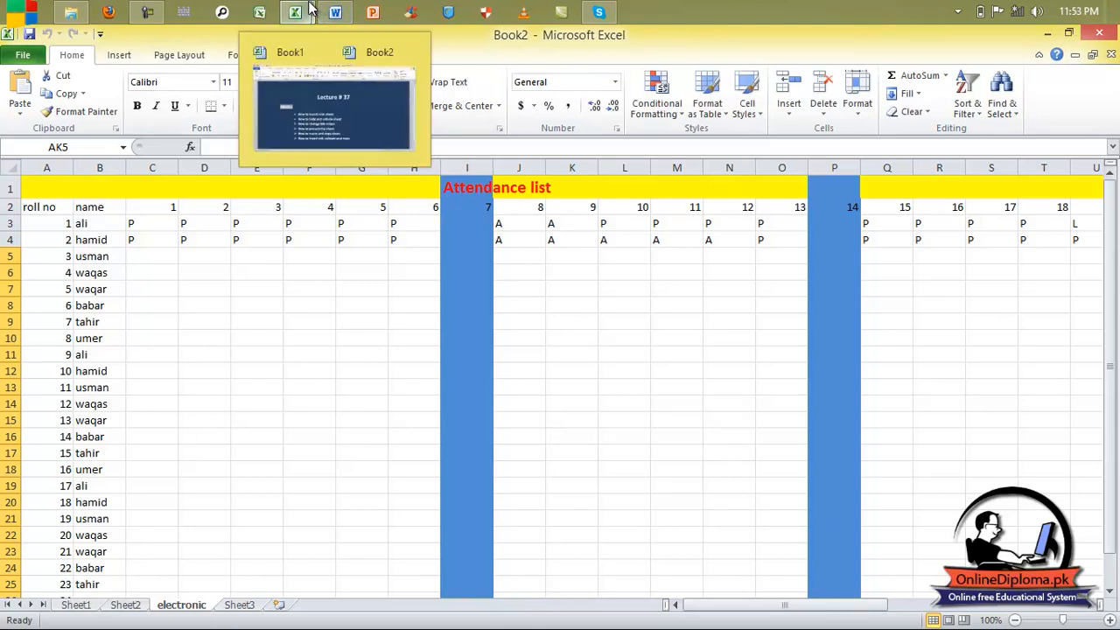
click(241, 92)
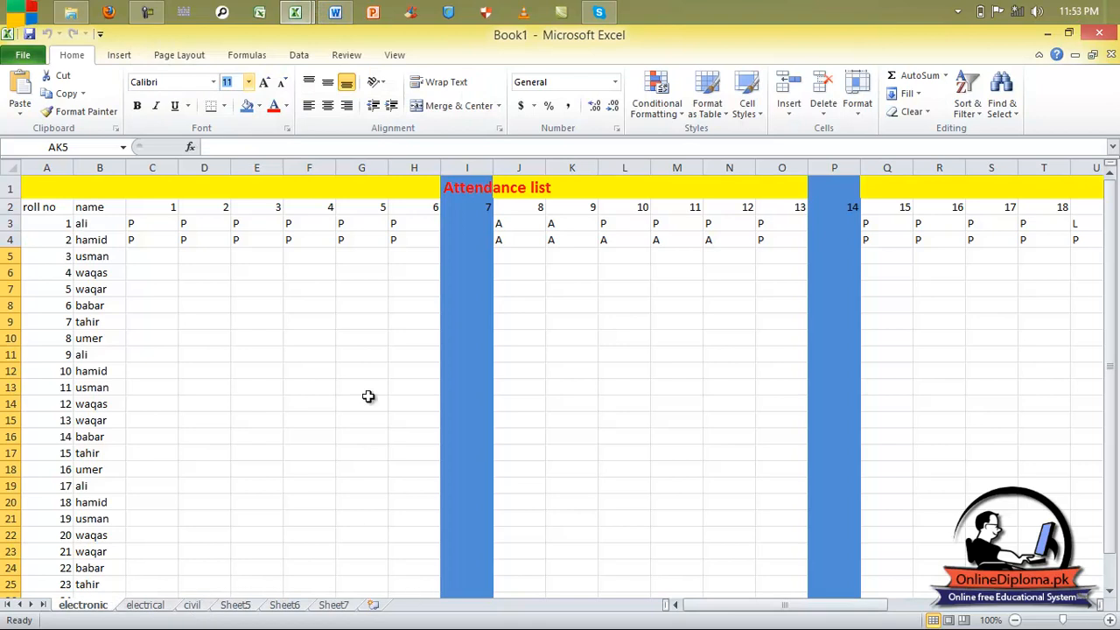
right_click(108, 605)
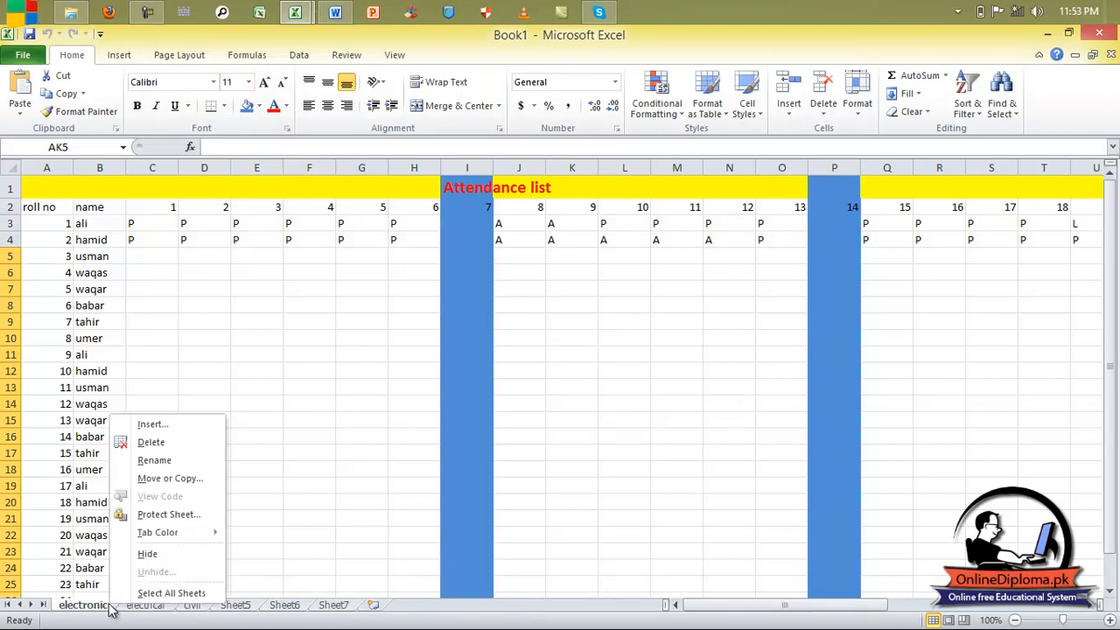
click(181, 479)
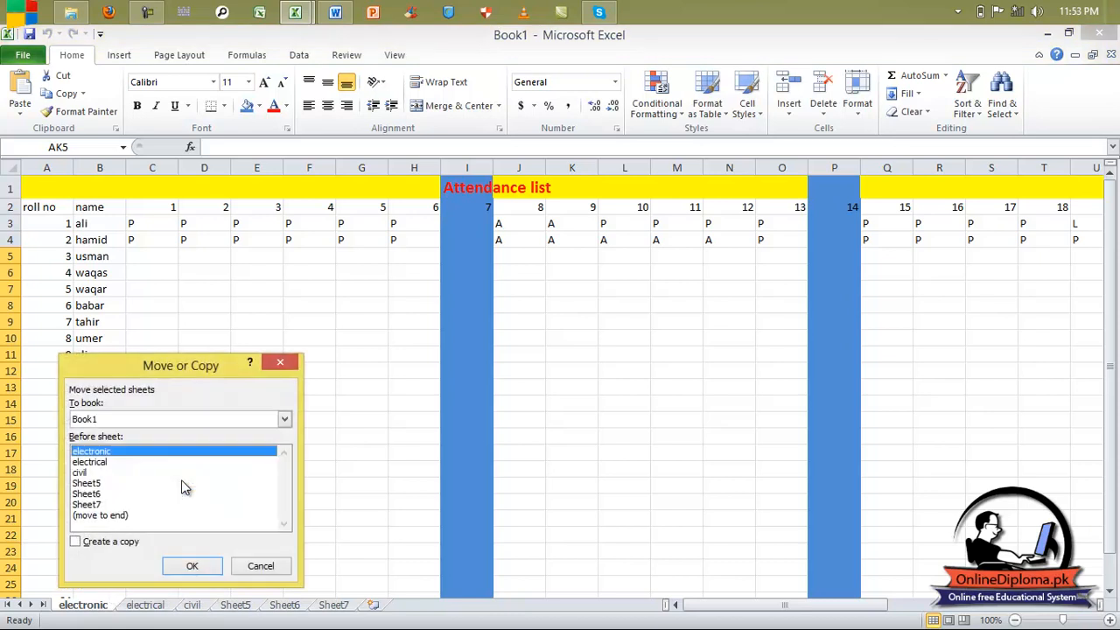
click(96, 505)
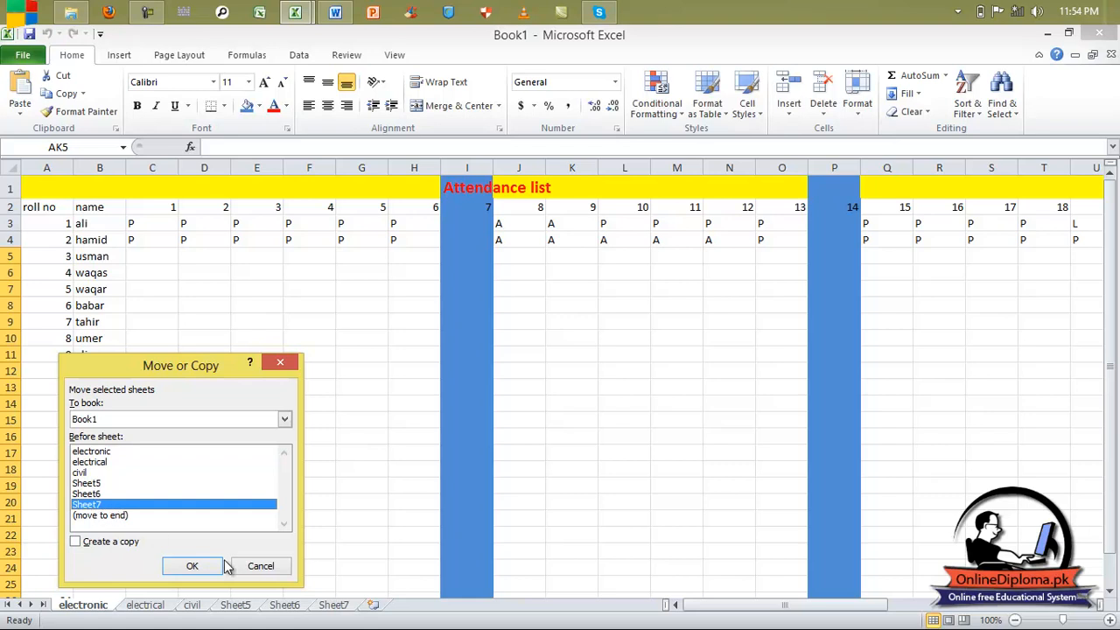
click(193, 566)
Browse the electrical, civil, Sheet5, Sheet6 and Sheet7 tabs to check the new order, ending on electronic.
click(87, 609)
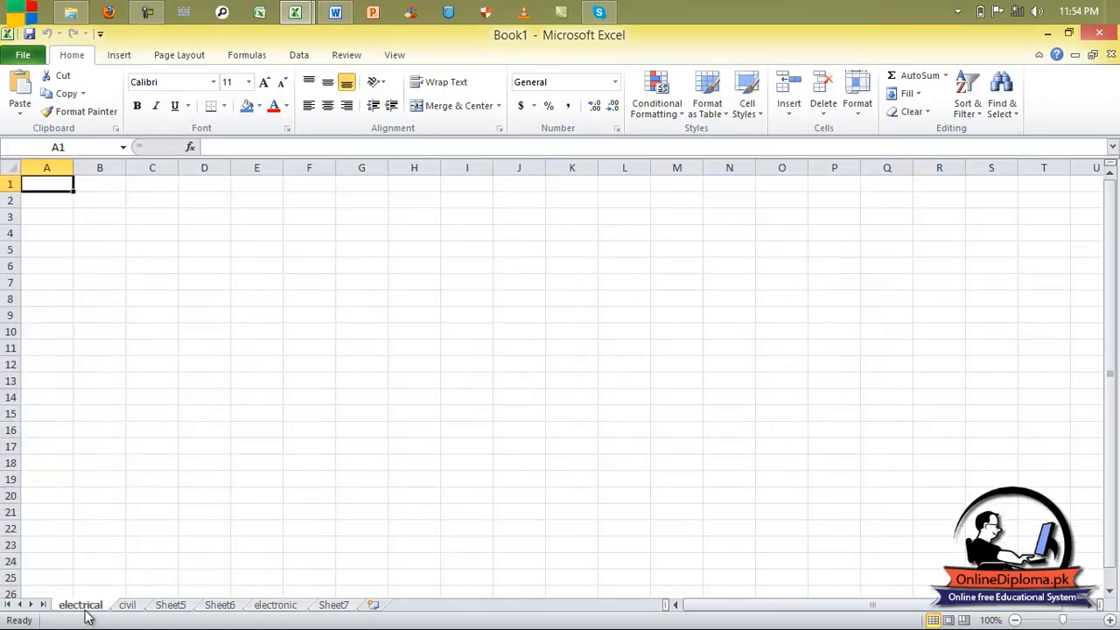
click(335, 606)
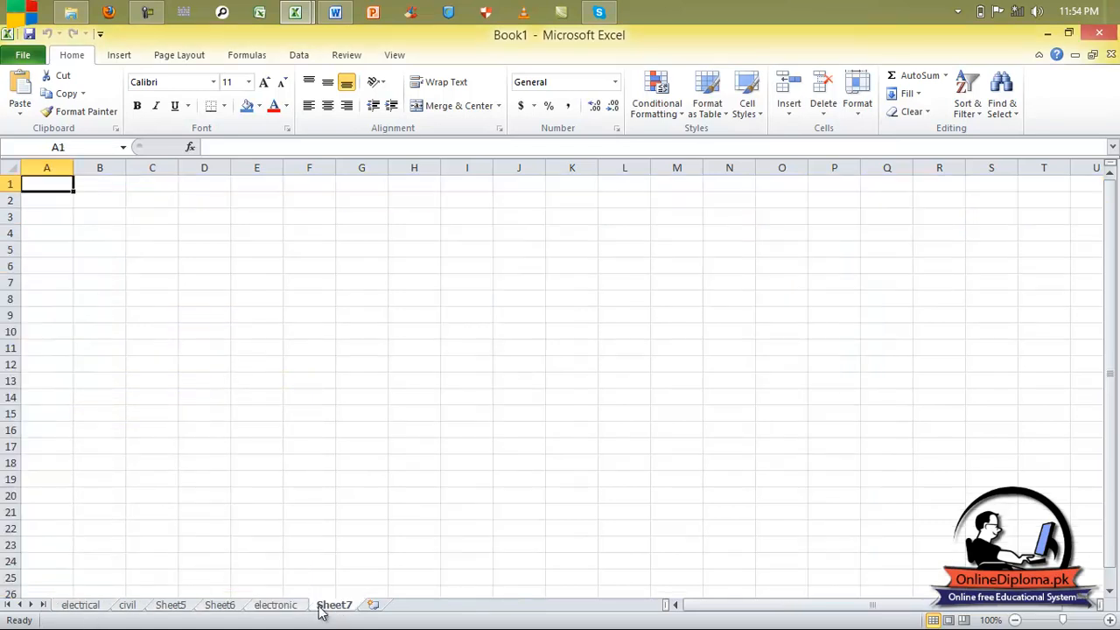
click(286, 608)
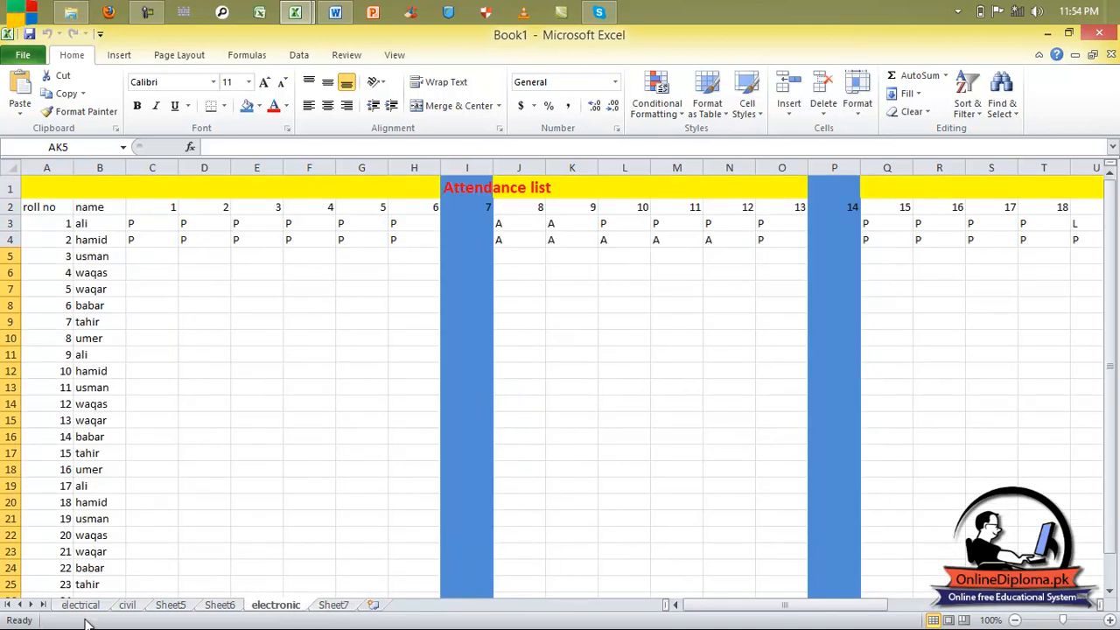
click(88, 609)
click(127, 604)
click(170, 604)
click(221, 605)
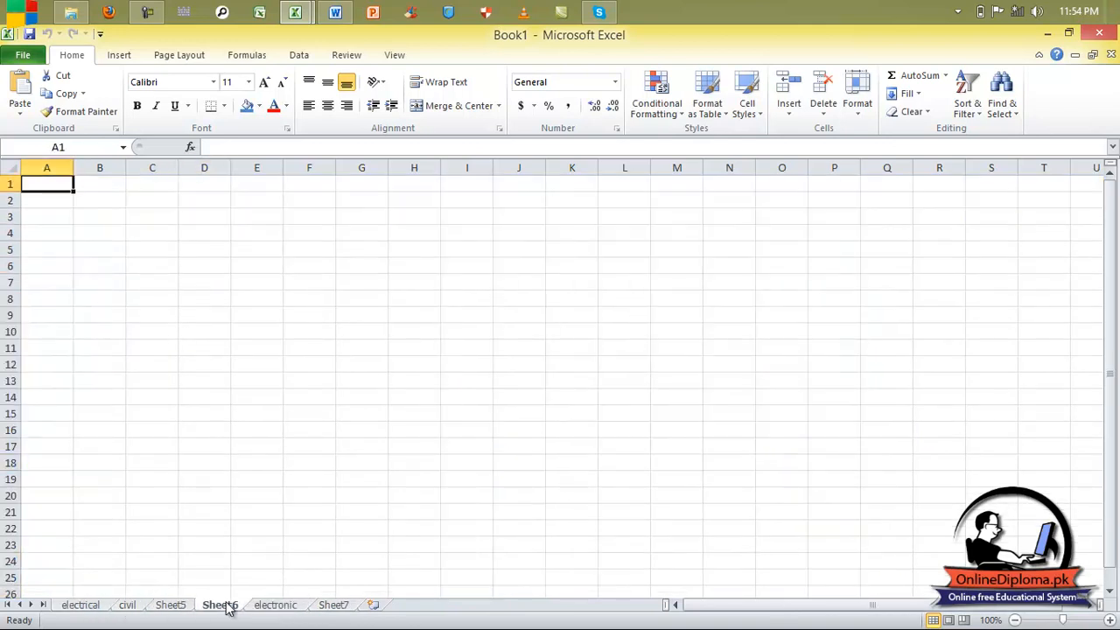
double_click(223, 604)
click(273, 606)
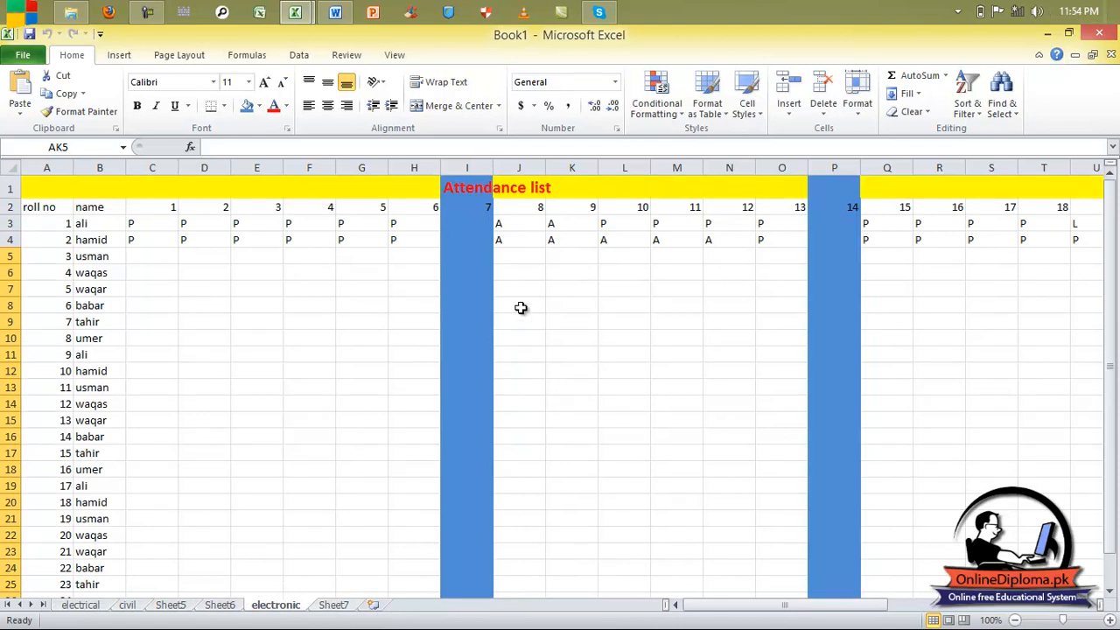
Move the electronic sheet before civil so it follows electrical as the second tab.
right_click(291, 610)
mouse_move(365, 541)
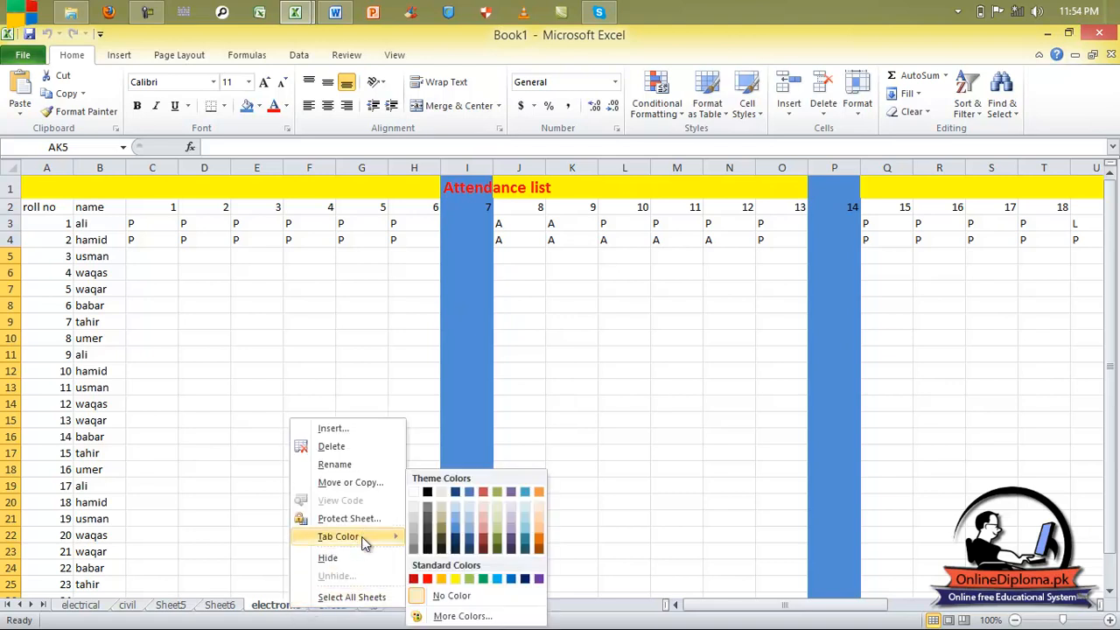
click(362, 482)
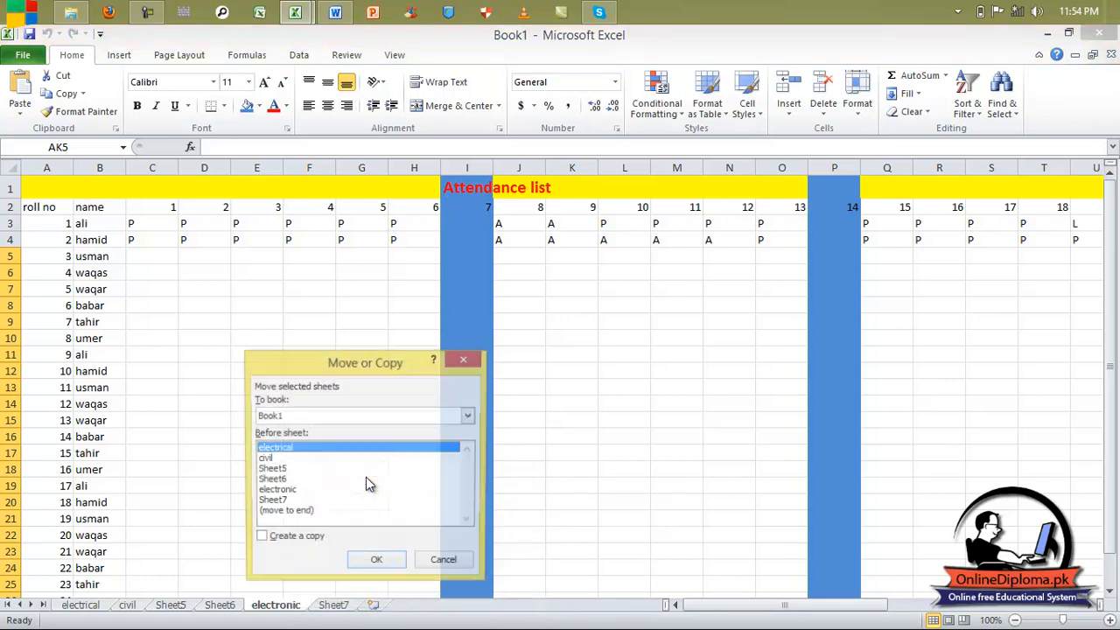
click(299, 455)
click(297, 451)
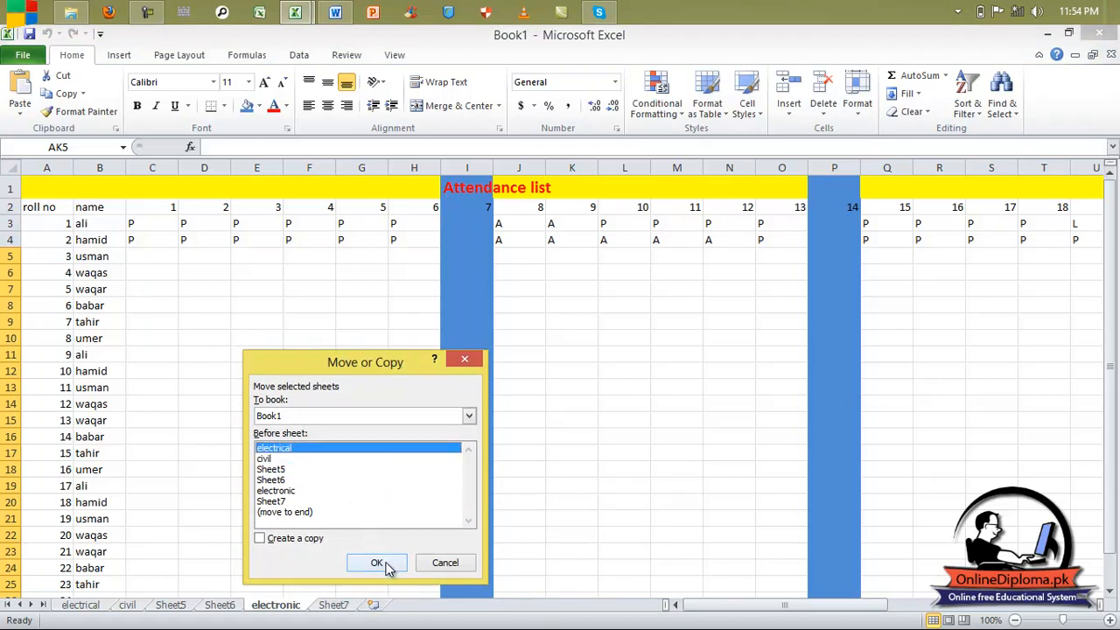
click(273, 460)
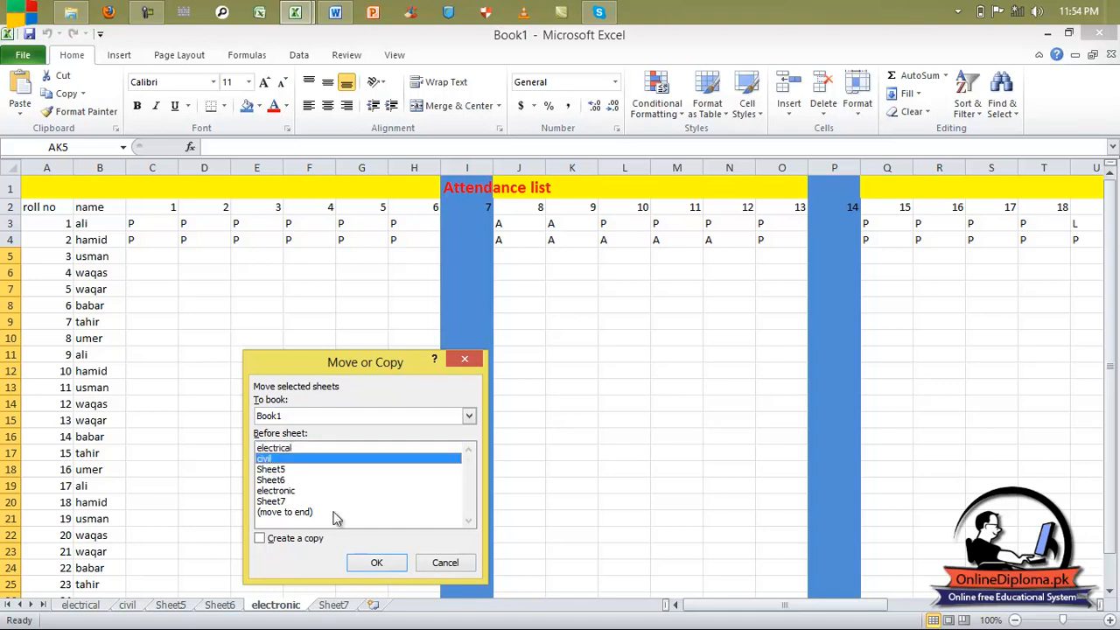
click(381, 563)
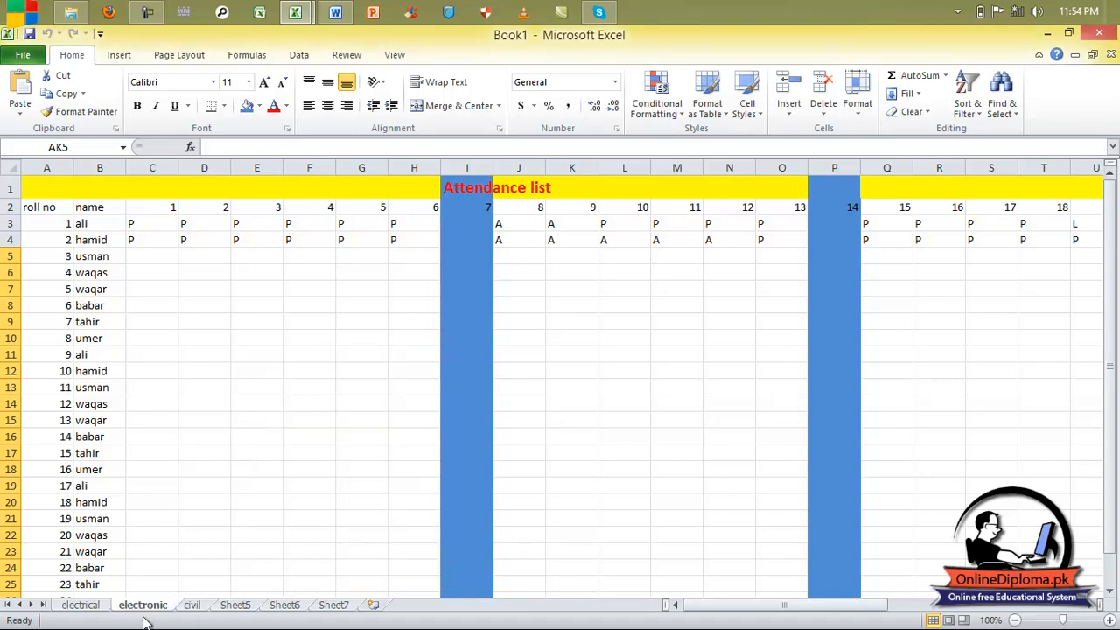
click(99, 610)
click(142, 604)
Start protecting the electronic sheet, allowing formatting, inserting and deleting of cells, rows, columns and hyperlinks.
right_click(150, 607)
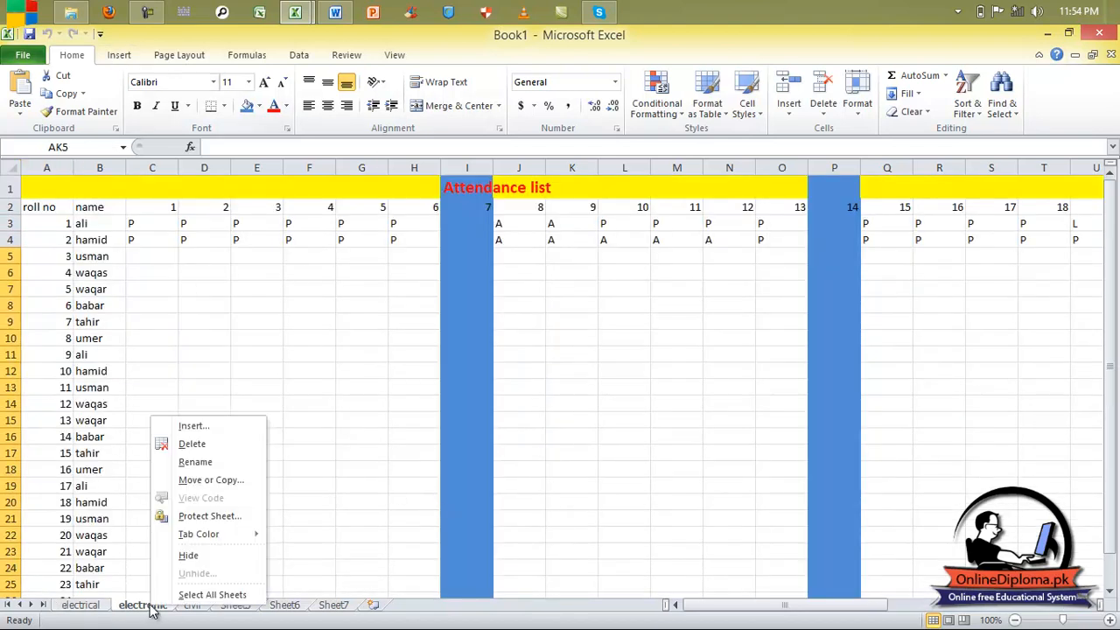
click(220, 516)
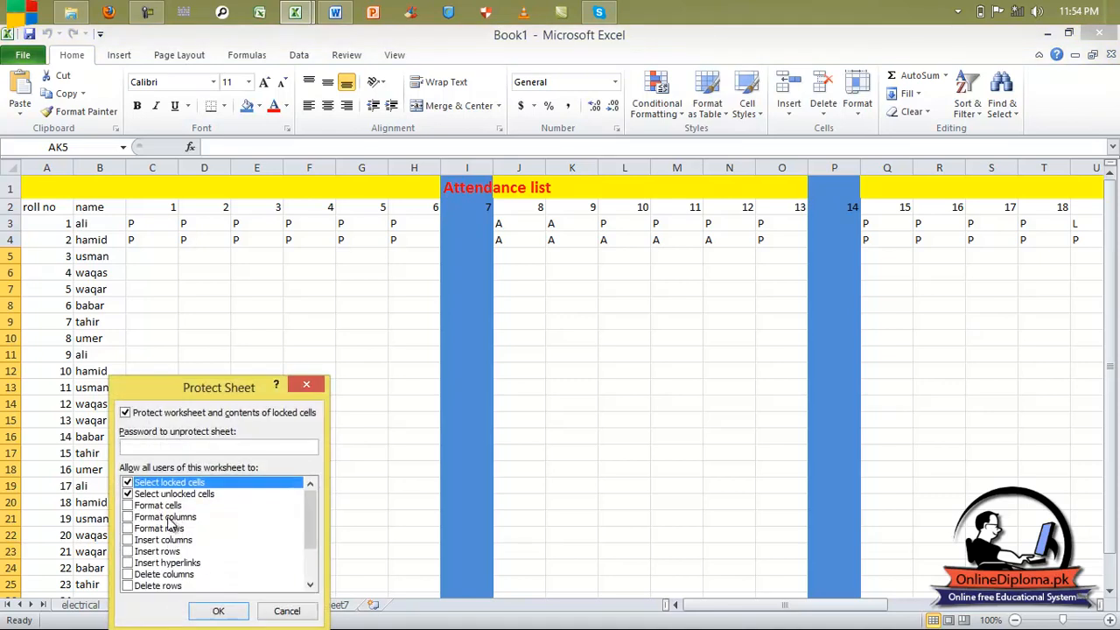
click(128, 517)
click(127, 505)
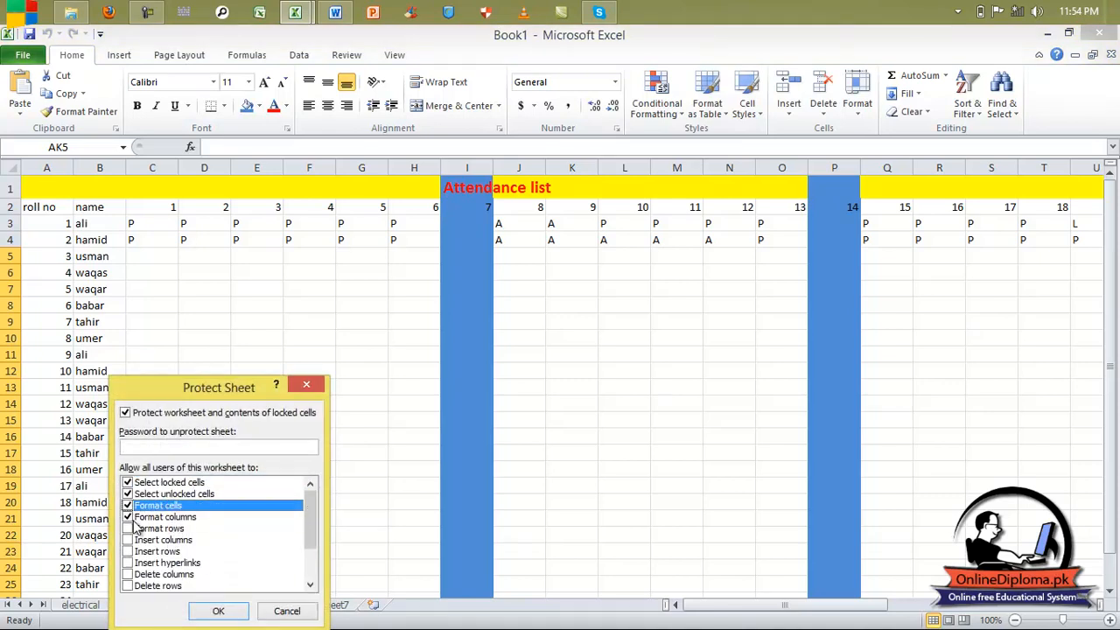
click(128, 529)
click(127, 540)
click(128, 551)
click(128, 562)
click(128, 573)
click(128, 585)
Also allow sorting, AutoFilter, PivotTable reports, objects and scenarios, then set and confirm a sheet password.
drag(313, 499, 308, 608)
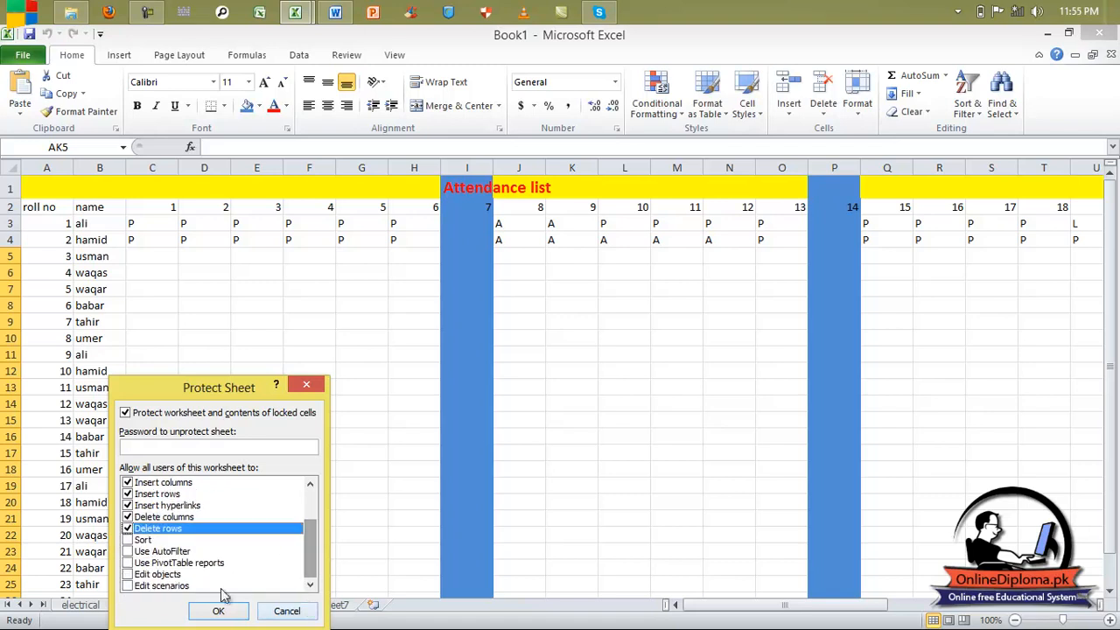
click(127, 540)
click(128, 551)
click(127, 562)
click(128, 574)
click(127, 585)
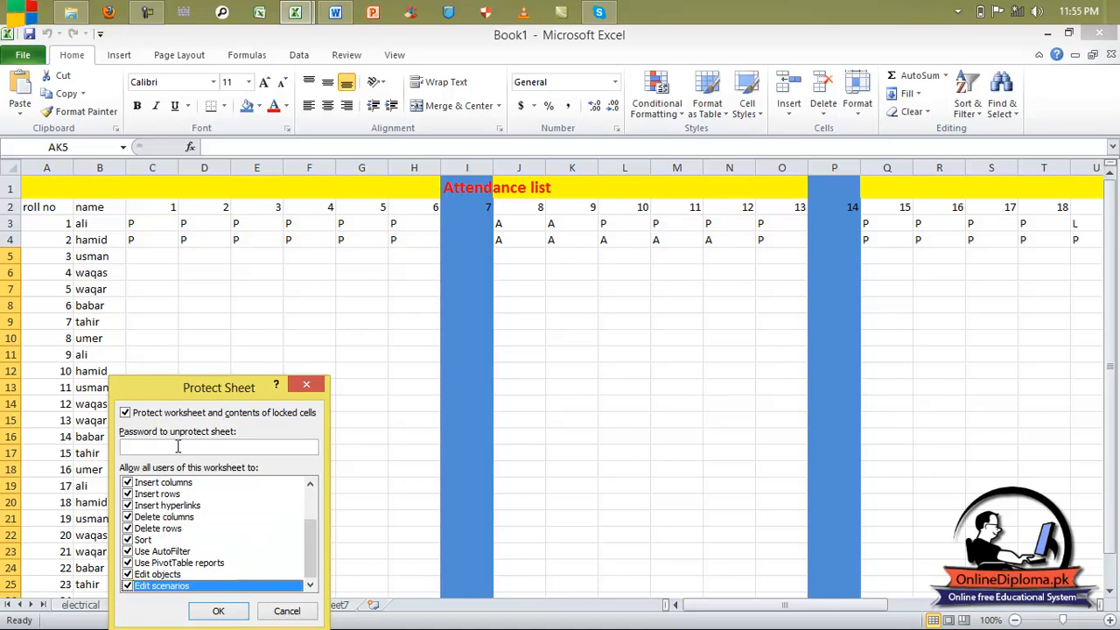
text(123)
key(Return)
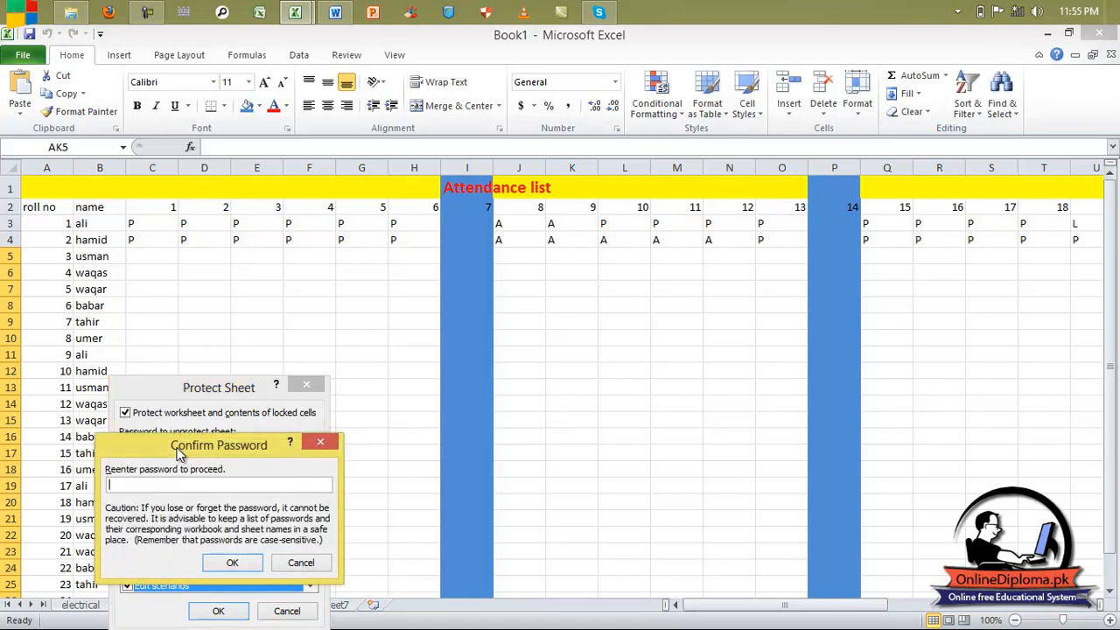
key(Return)
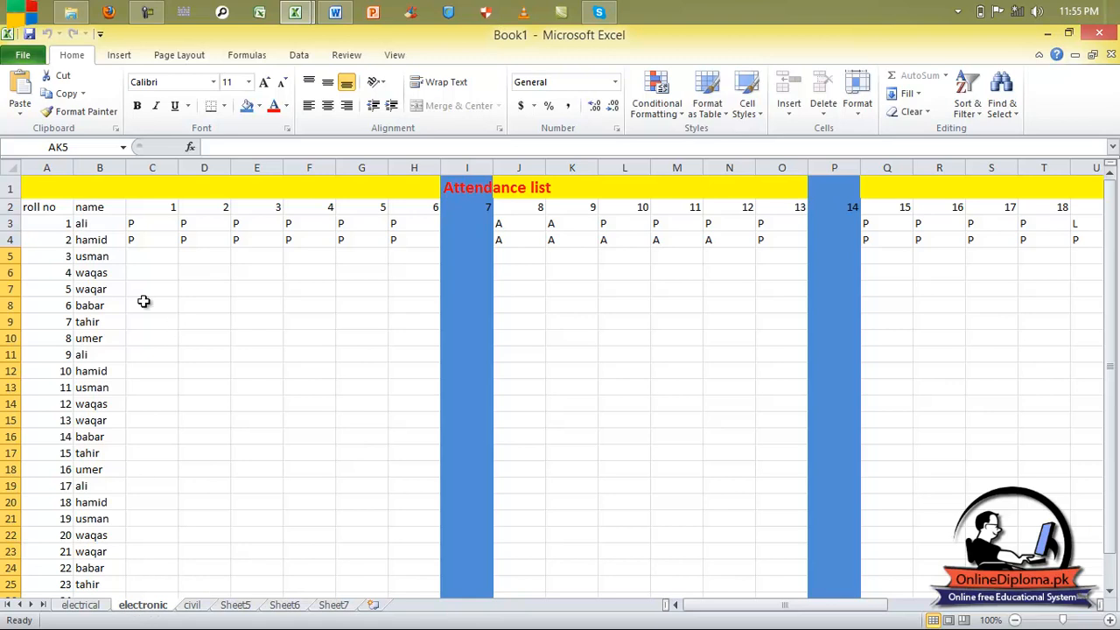
Test the protection by trying to delete cells A3:F16 and dismissing the warnings.
drag(70, 232, 325, 432)
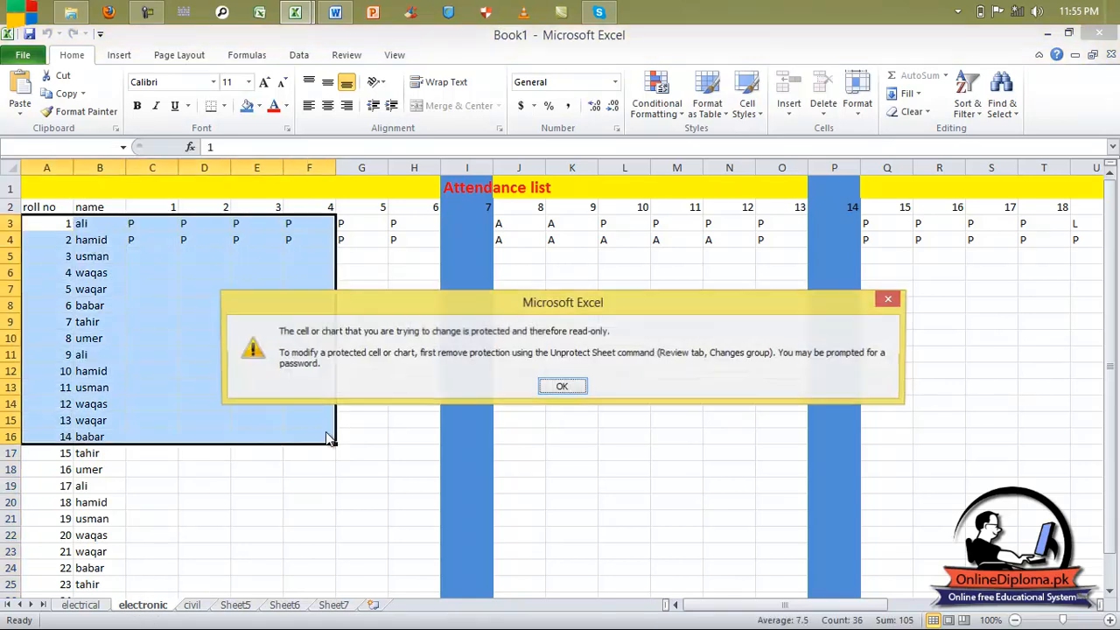
click(566, 387)
key(Delete)
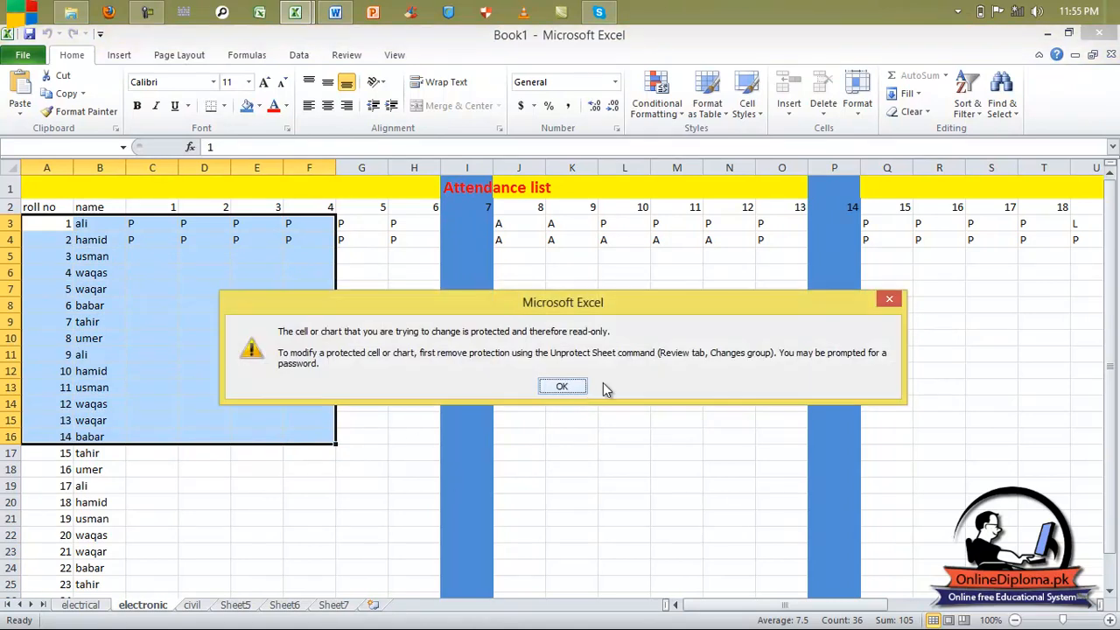
click(887, 302)
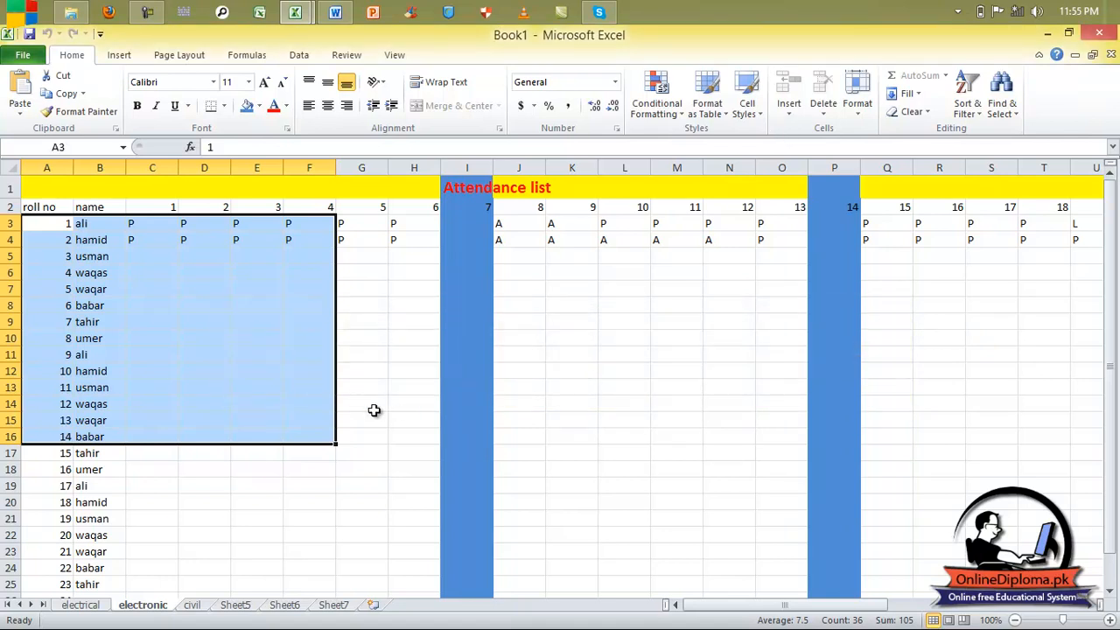
Unprotect the electronic sheet.
right_click(162, 605)
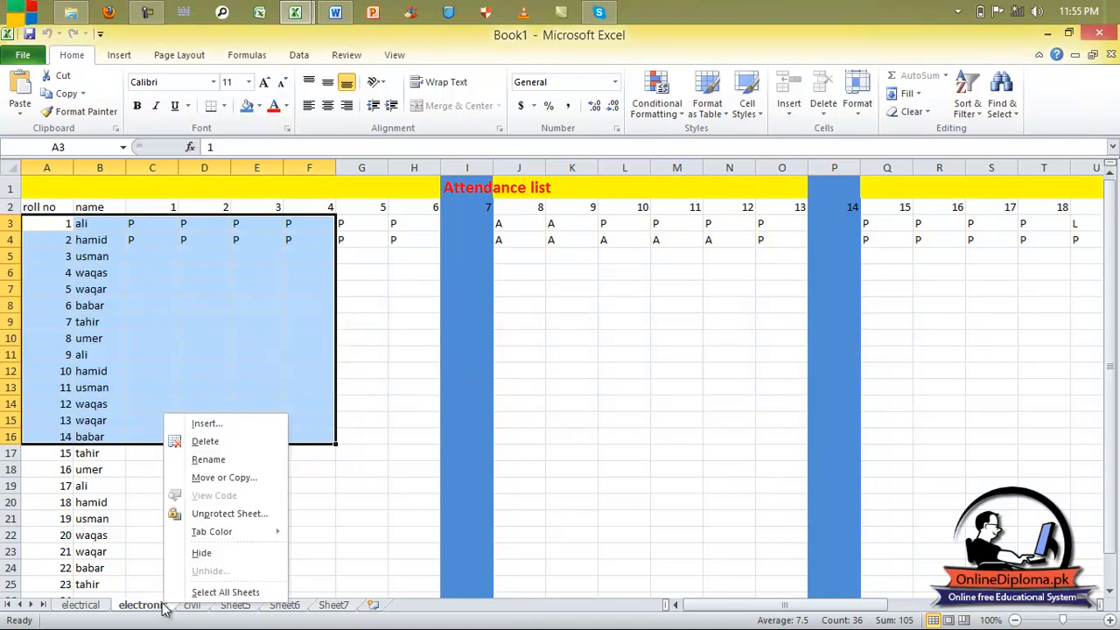
click(215, 516)
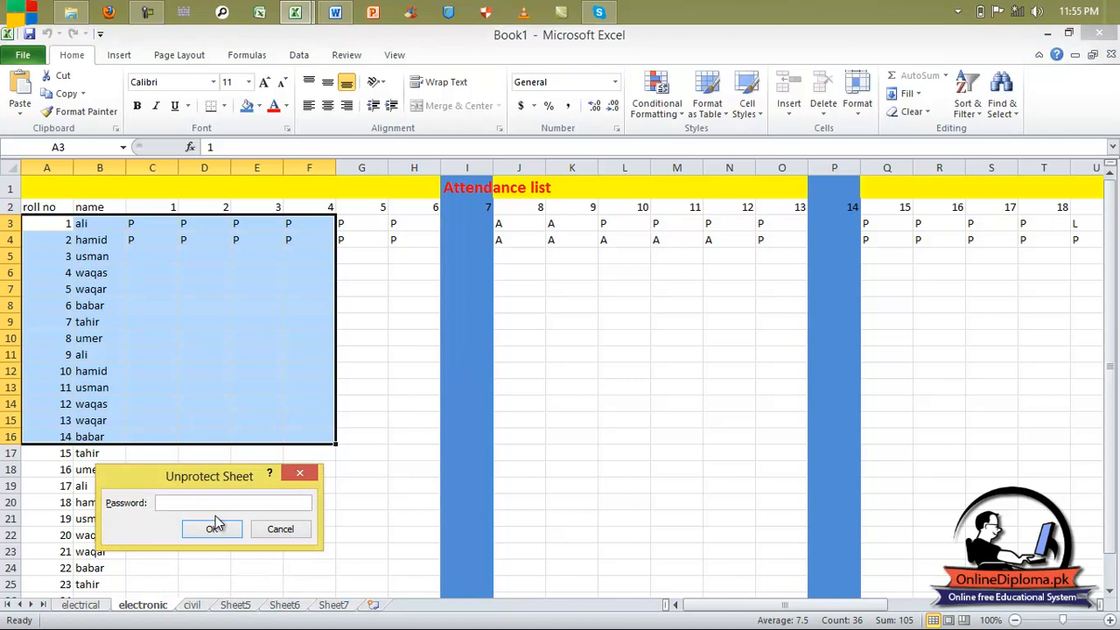
click(215, 527)
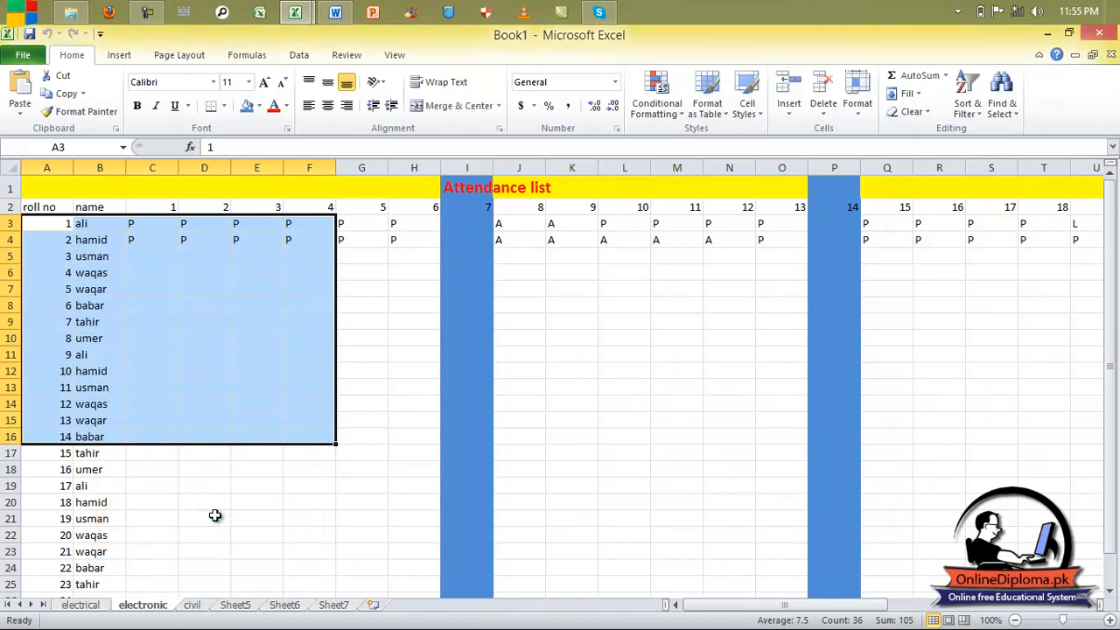
Delete the names in B8:C13 and undo the deletion to restore them.
click(210, 503)
drag(101, 308, 160, 383)
key(Delete)
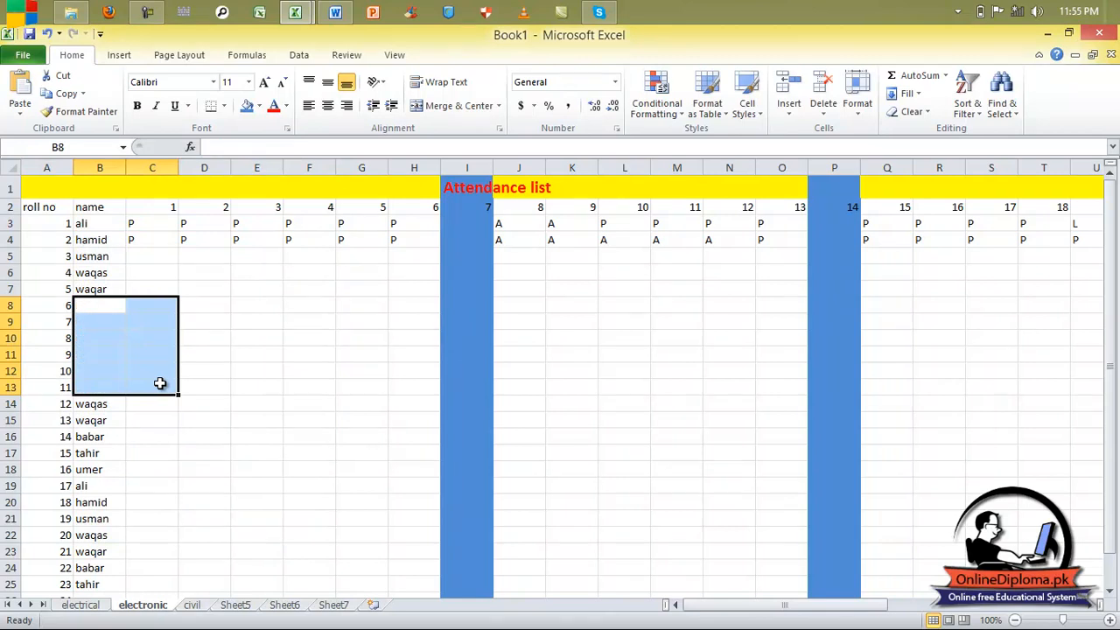
key(ctrl+z)
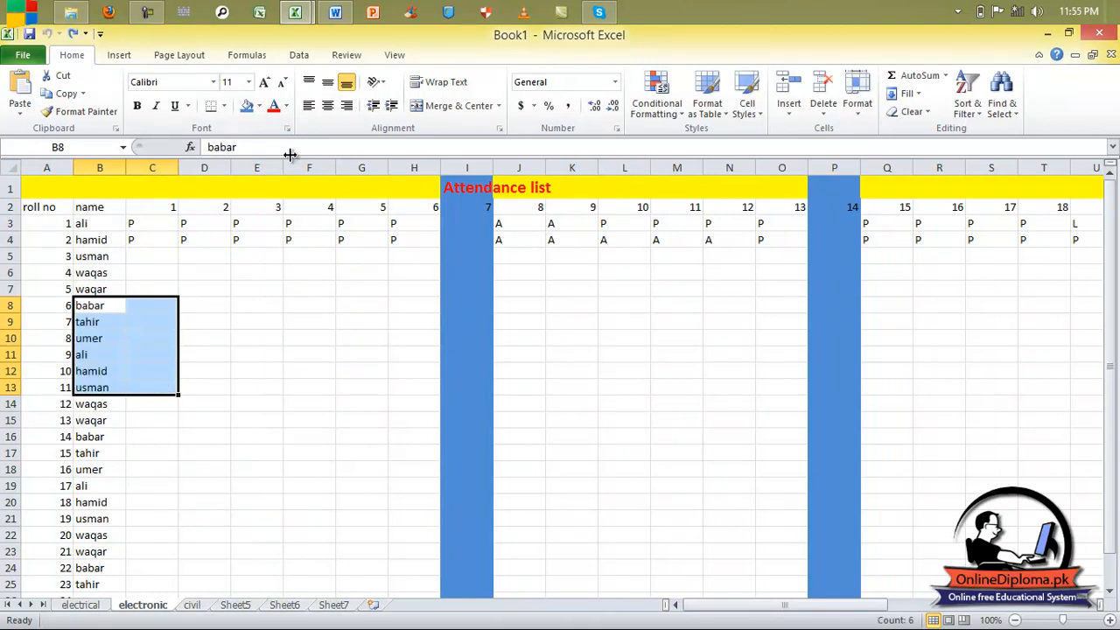
Colour the electronic sheet tab red.
right_click(160, 603)
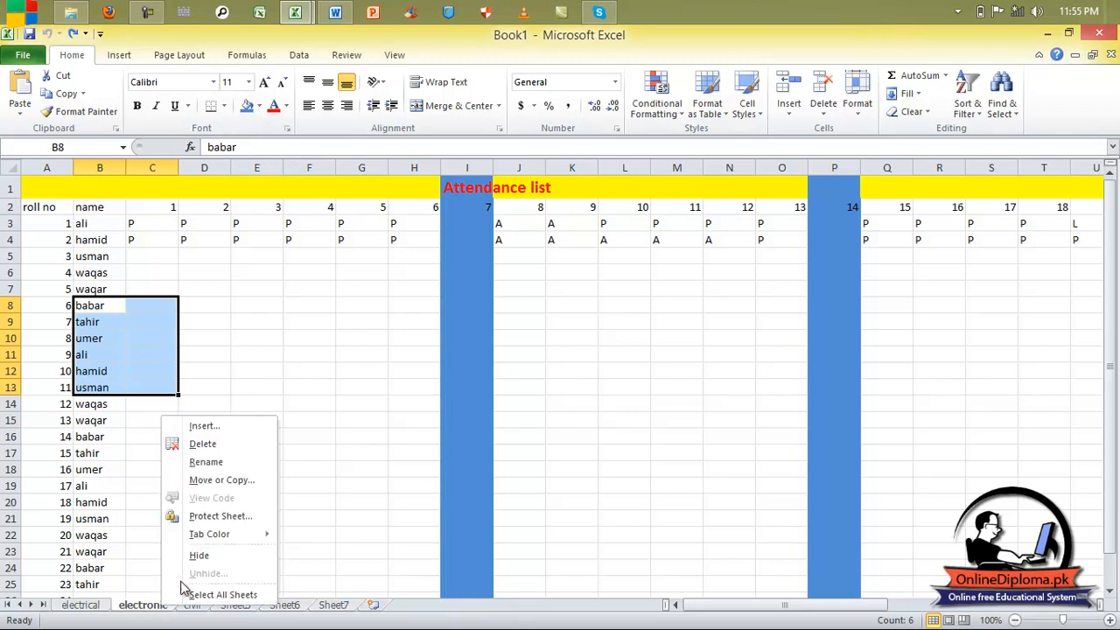
mouse_move(206, 541)
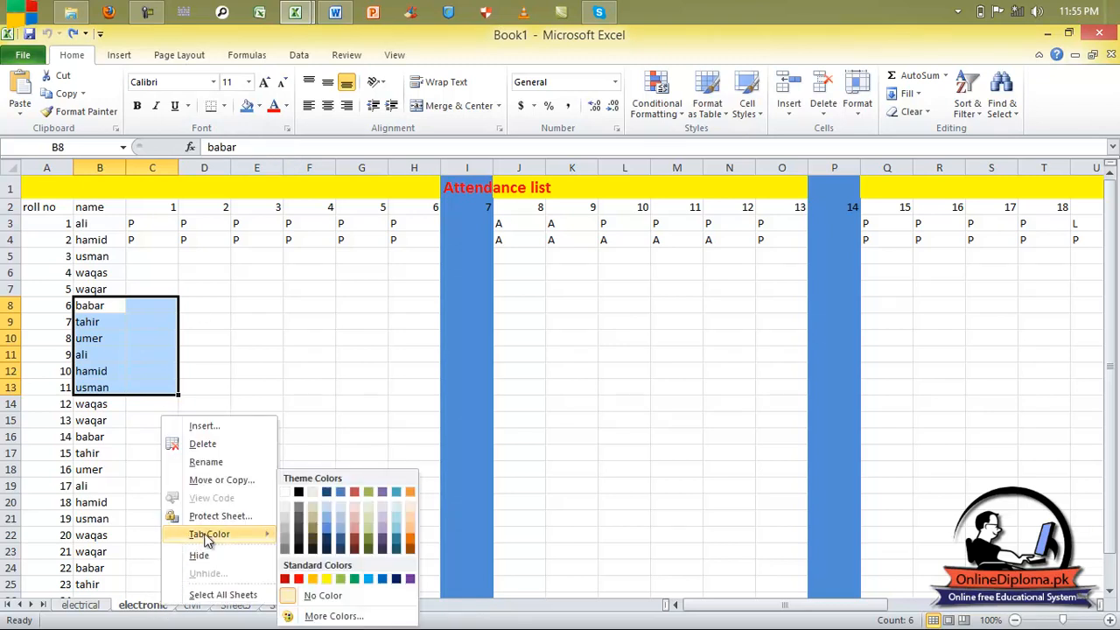
click(299, 578)
click(189, 605)
click(147, 605)
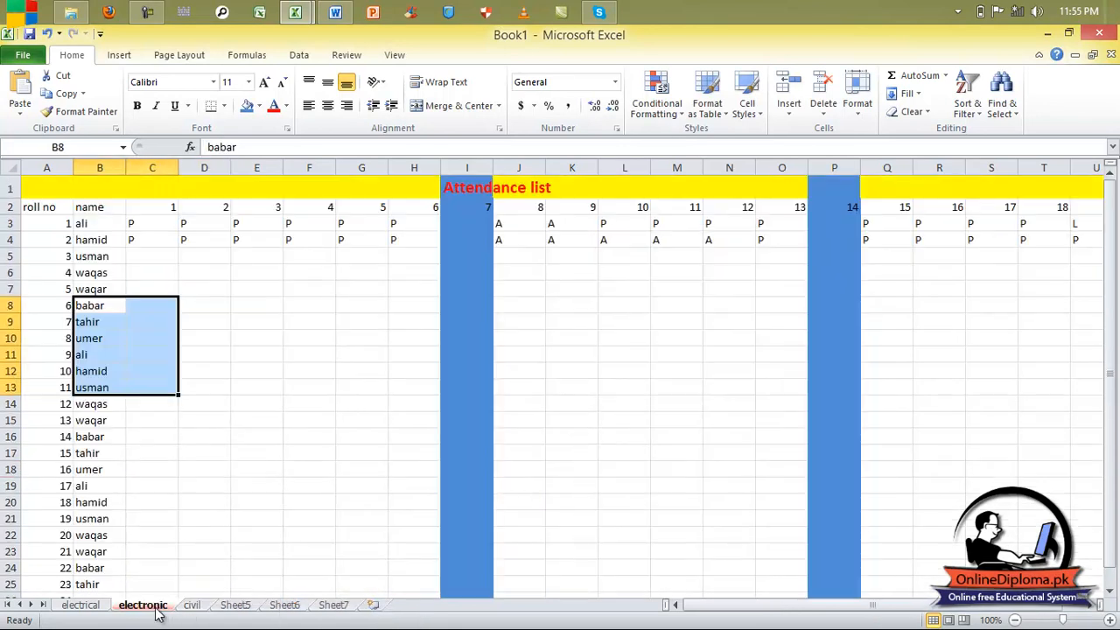
Colour the electrical sheet tab yellow and switch between the two tabs to compare.
click(92, 604)
right_click(94, 606)
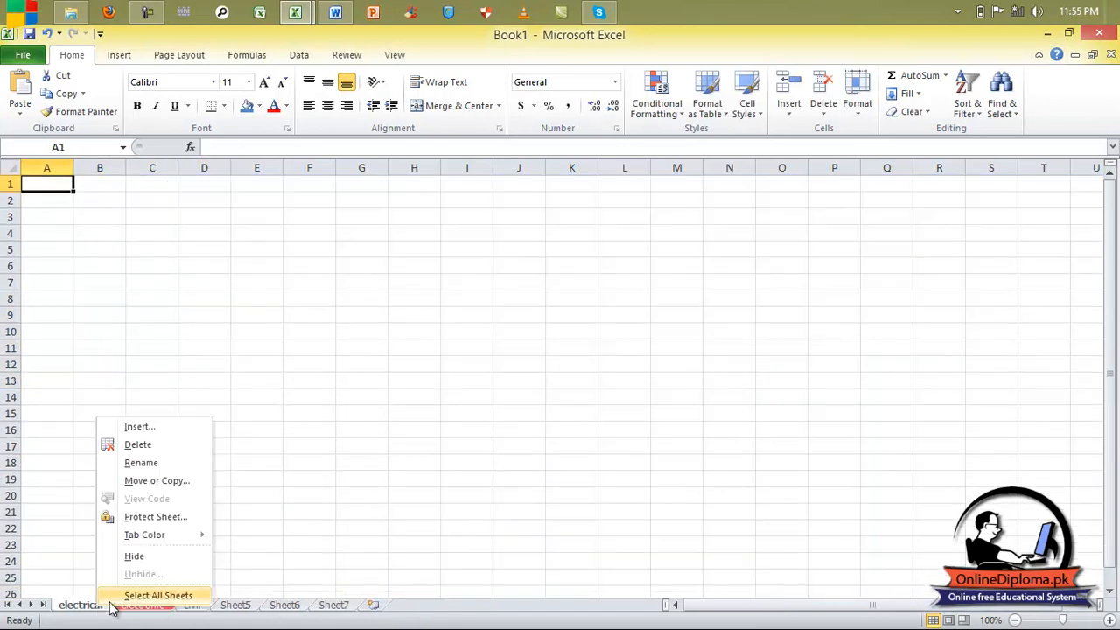
mouse_move(150, 538)
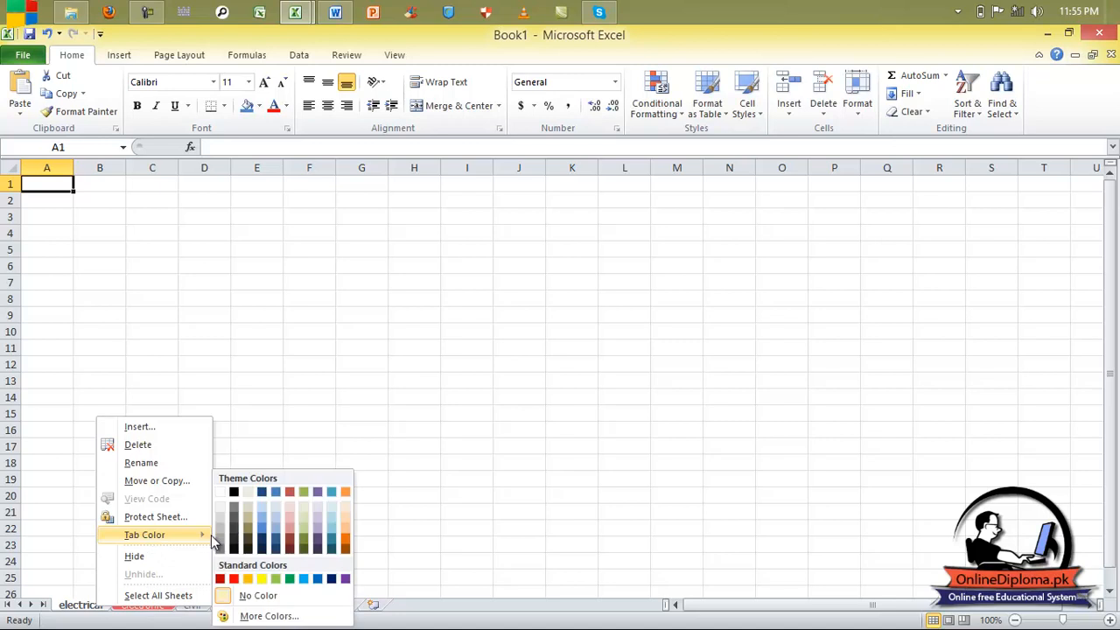
click(261, 579)
click(145, 606)
click(101, 605)
click(145, 605)
click(87, 605)
click(132, 605)
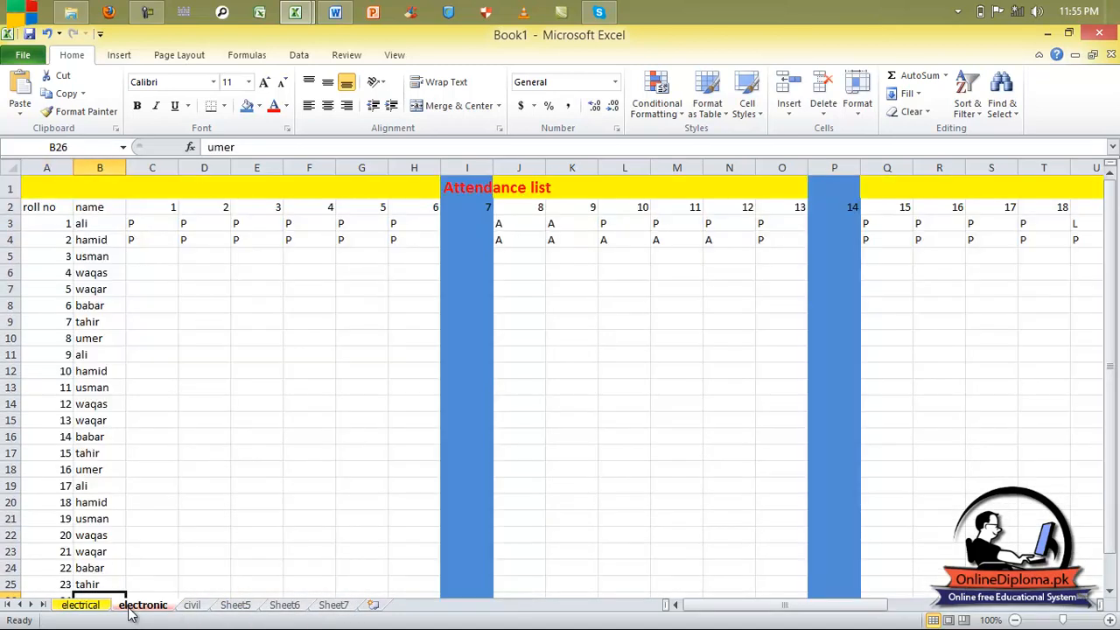
click(87, 605)
Hide the electrical sheet.
right_click(87, 612)
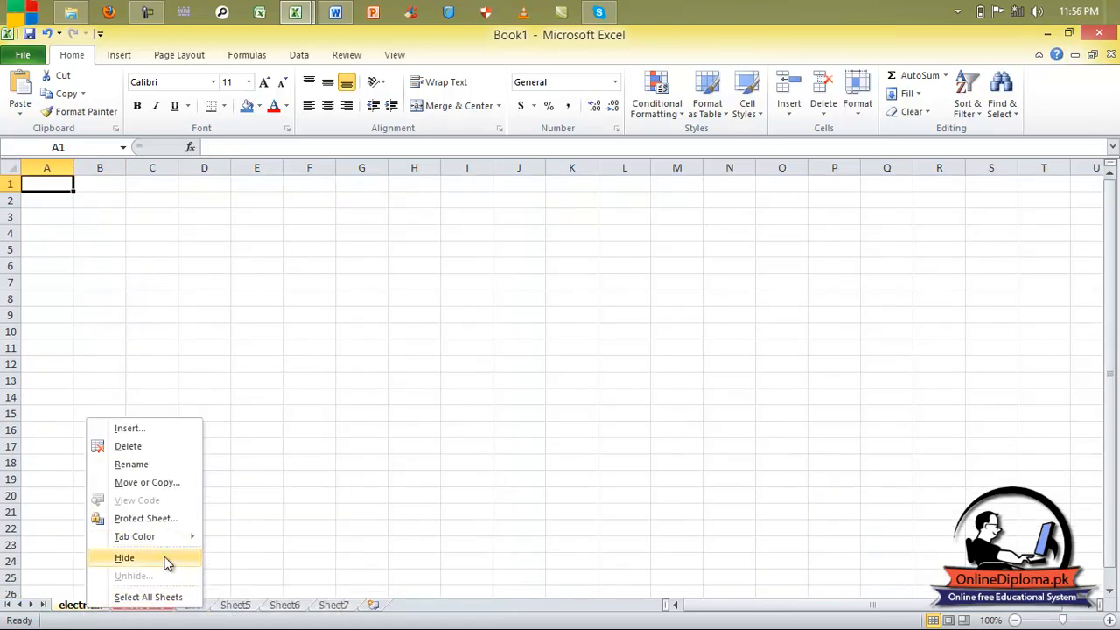
click(254, 502)
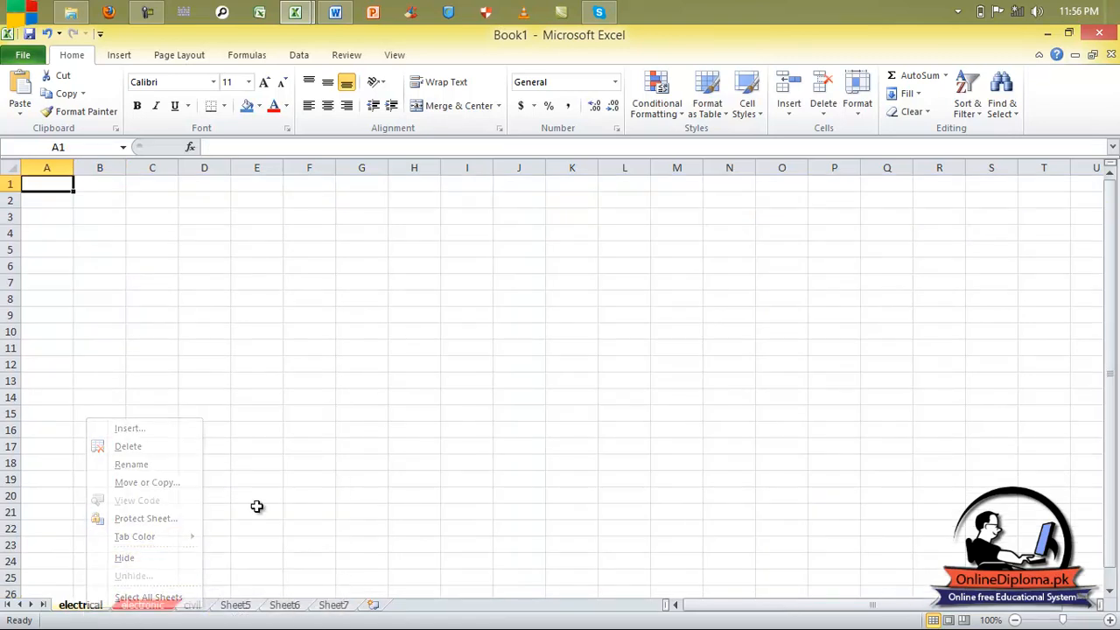
right_click(95, 613)
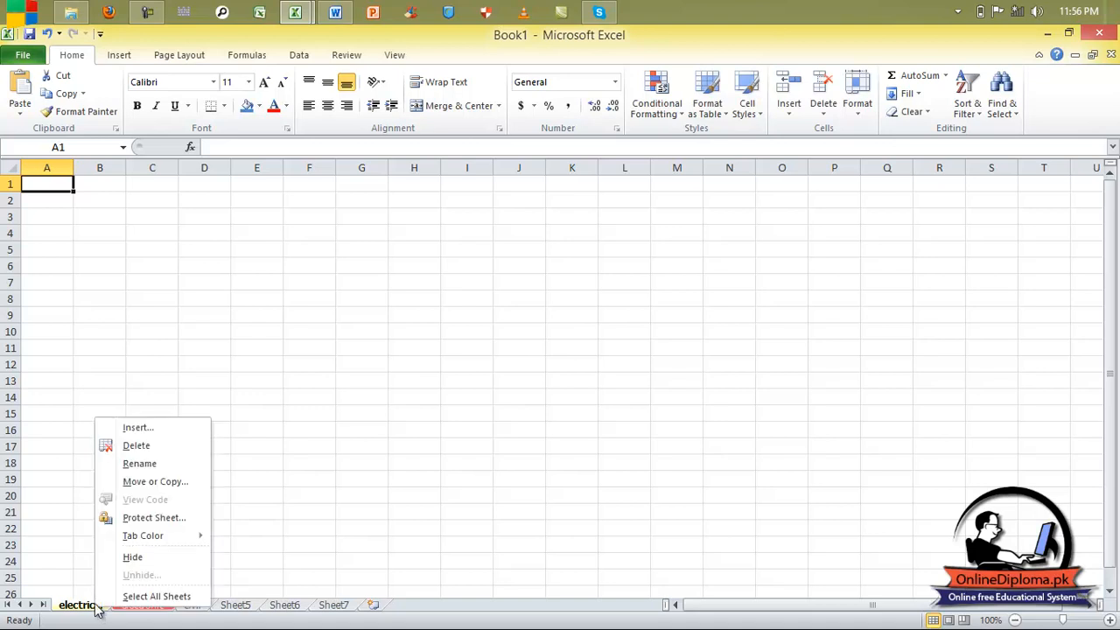
click(156, 558)
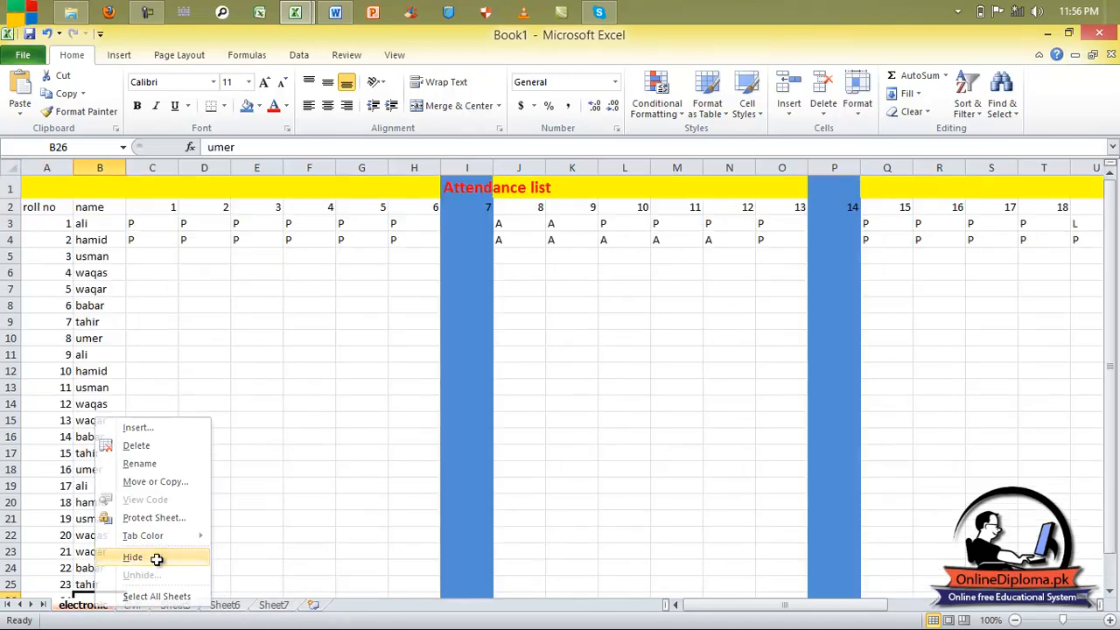
Unhide the electrical sheet so it shows again.
right_click(79, 616)
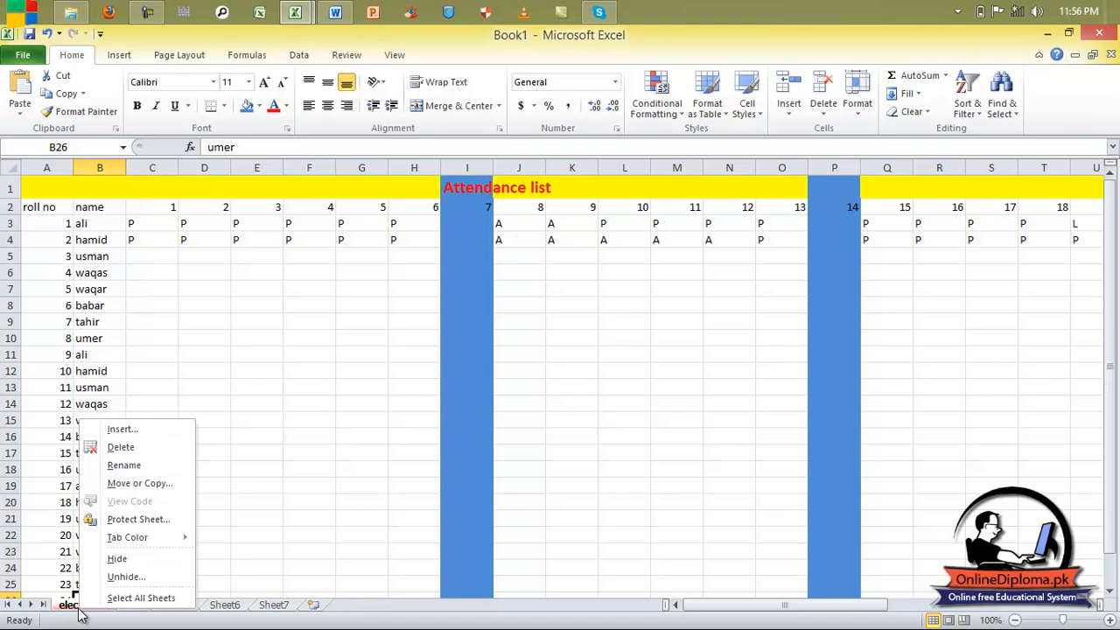
click(120, 582)
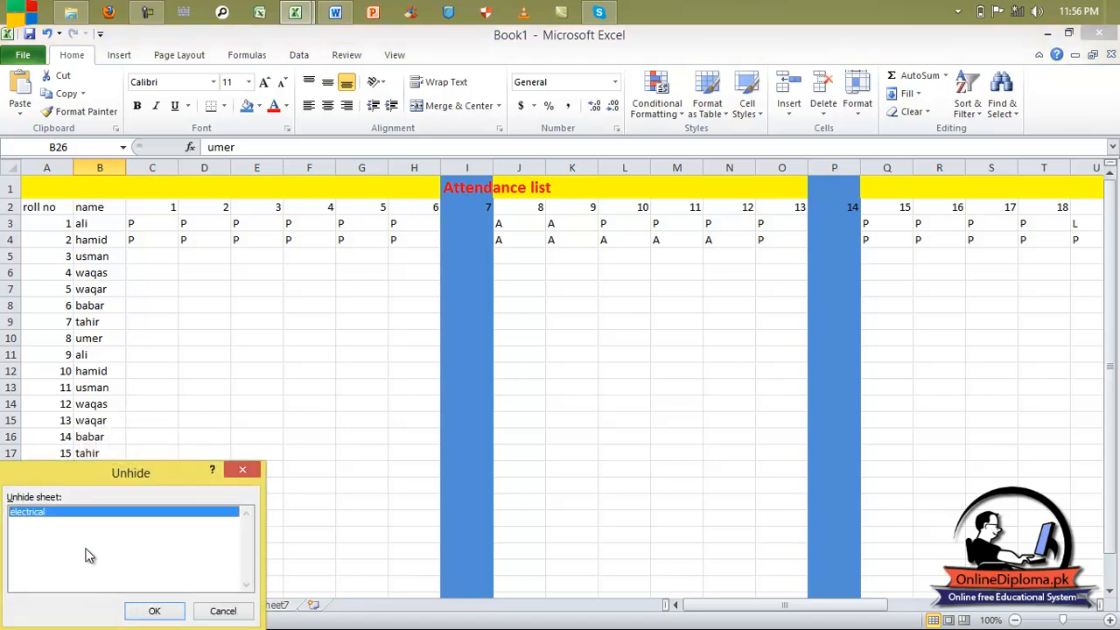
click(154, 611)
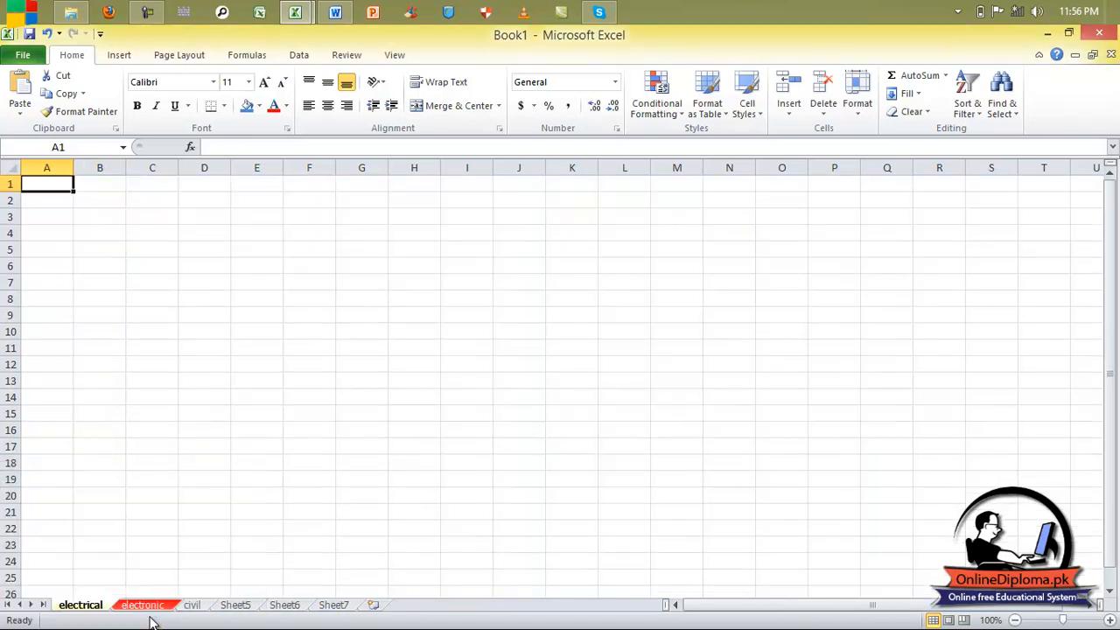
Group all of Book1's sheets with Select All Sheets.
right_click(87, 619)
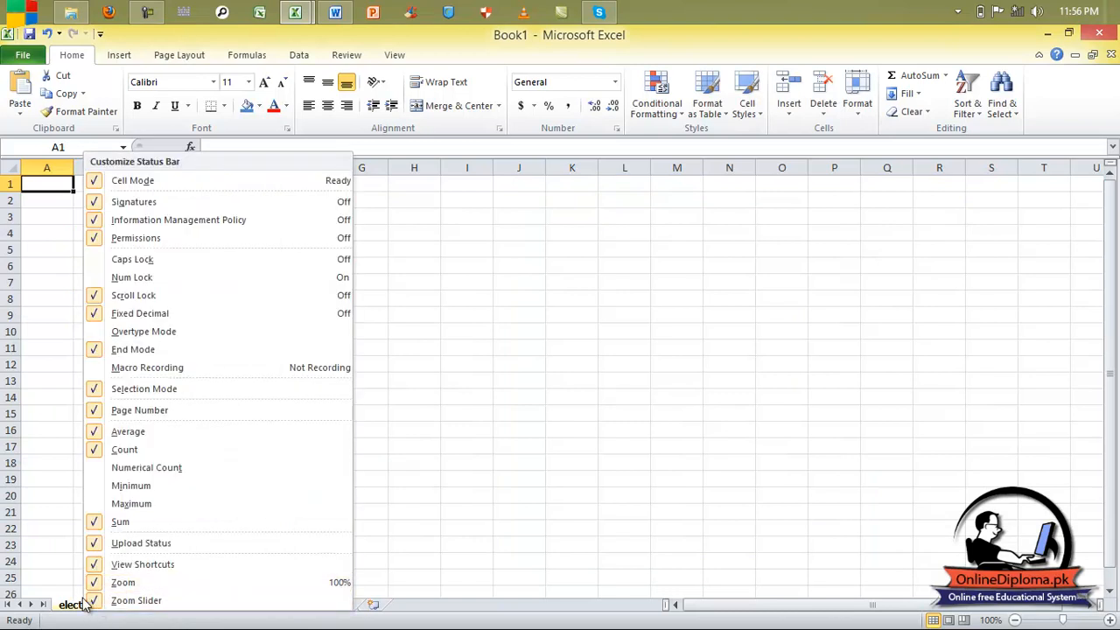
key(Escape)
right_click(86, 593)
click(88, 606)
right_click(89, 603)
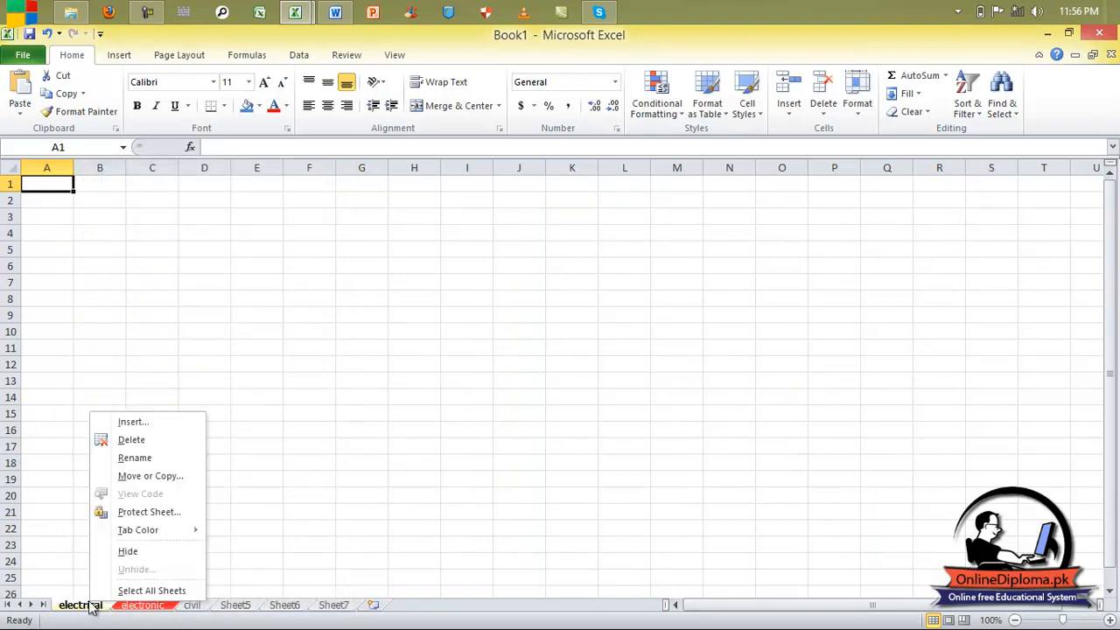
click(149, 591)
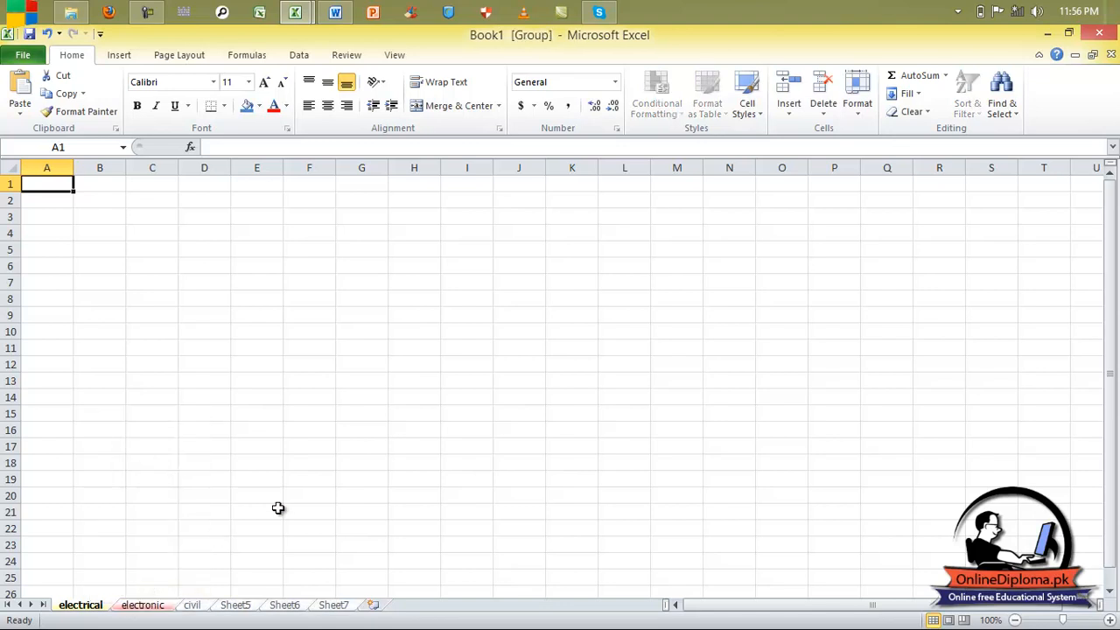
Minimize Excel to reveal the Word lecture outline.
right_click(93, 609)
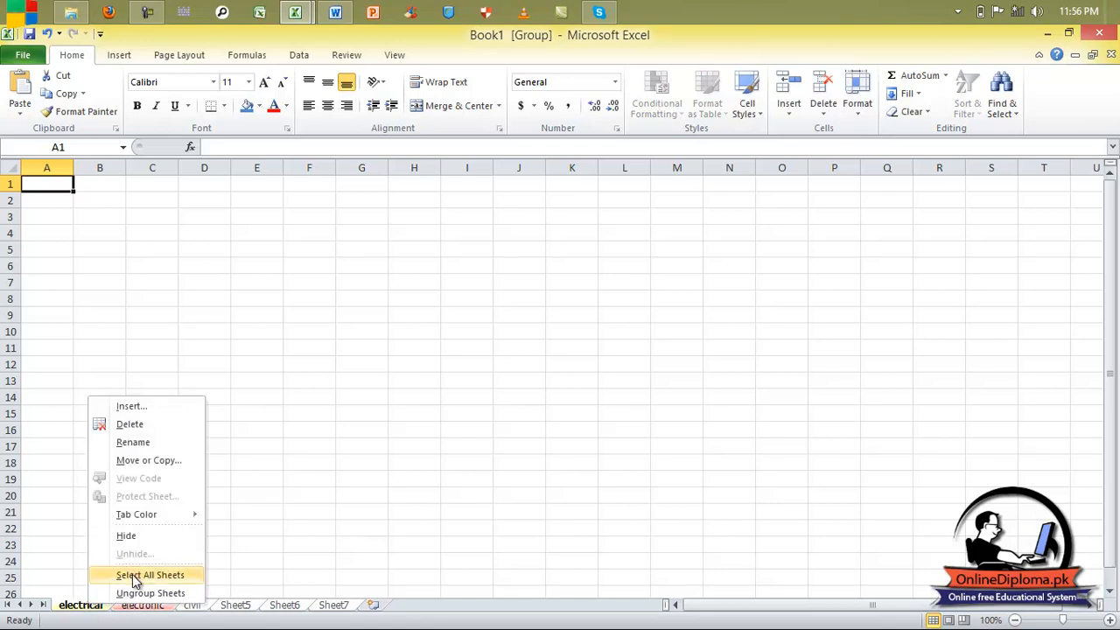
right_click(145, 623)
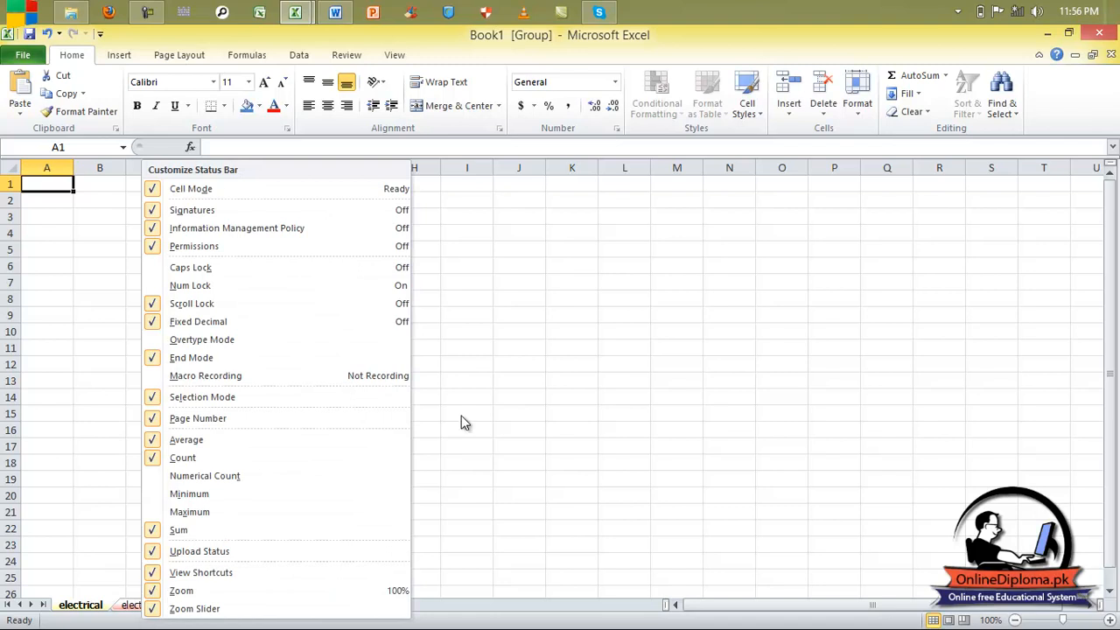
click(810, 242)
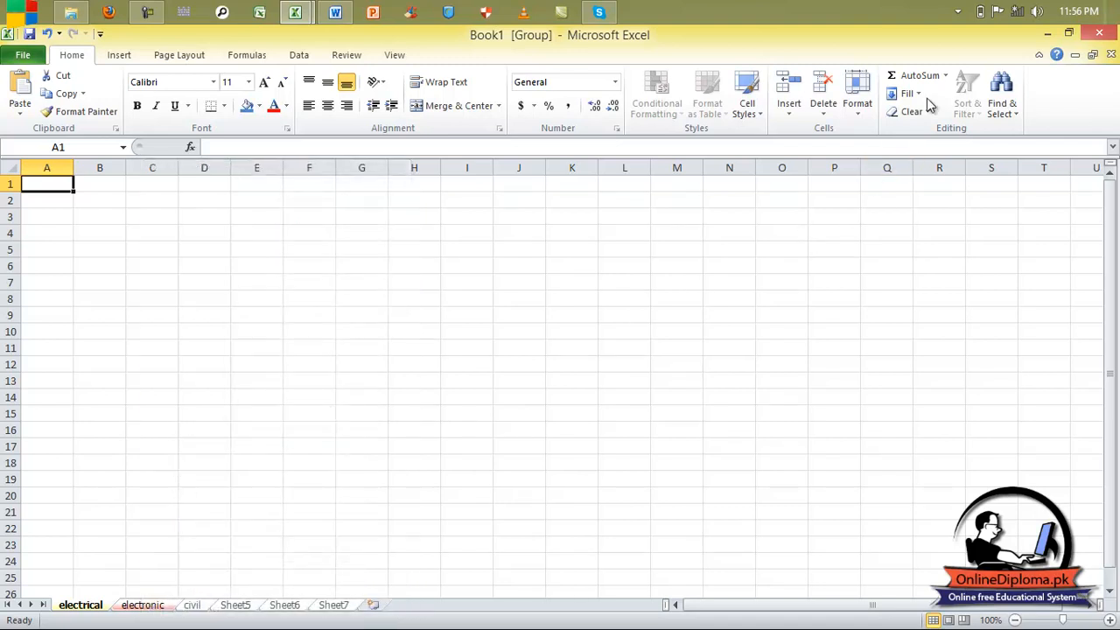
click(1043, 34)
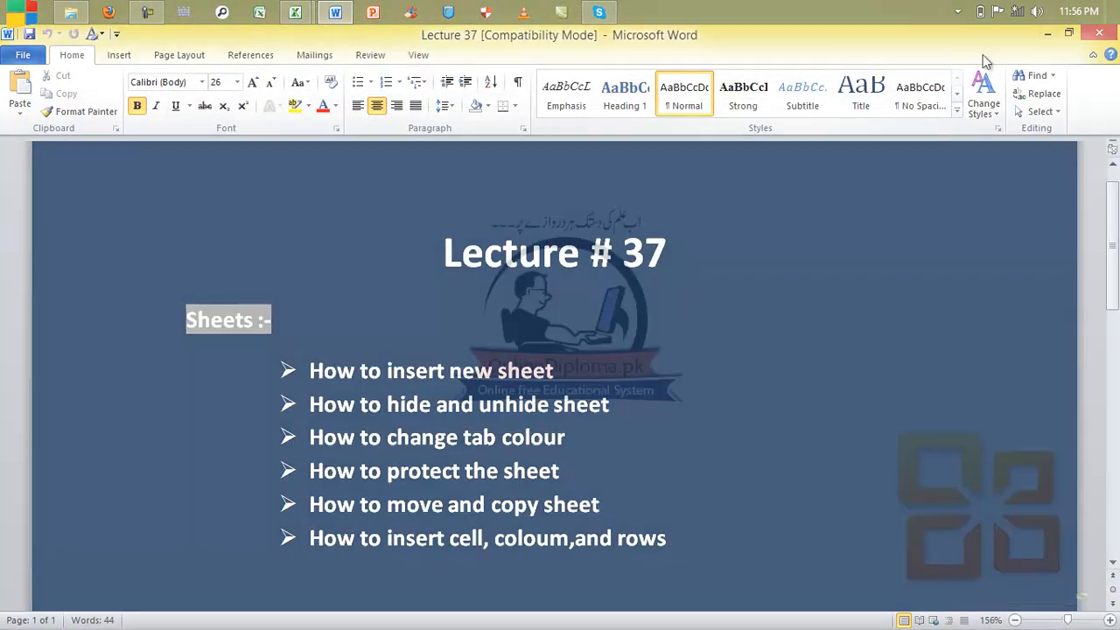